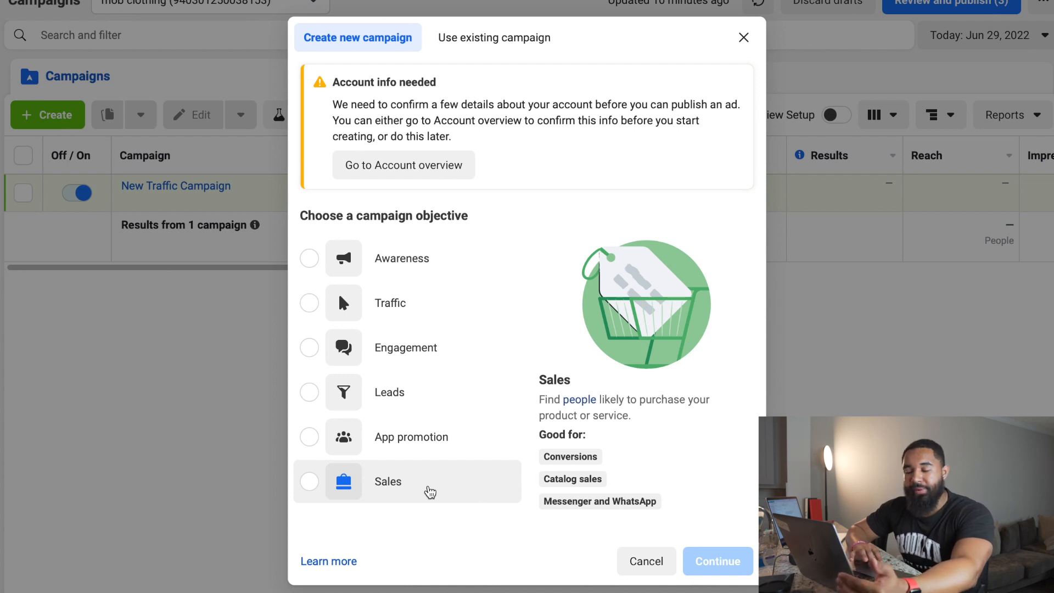
Step: Create a new campaign with the Traffic objective
click(433, 303)
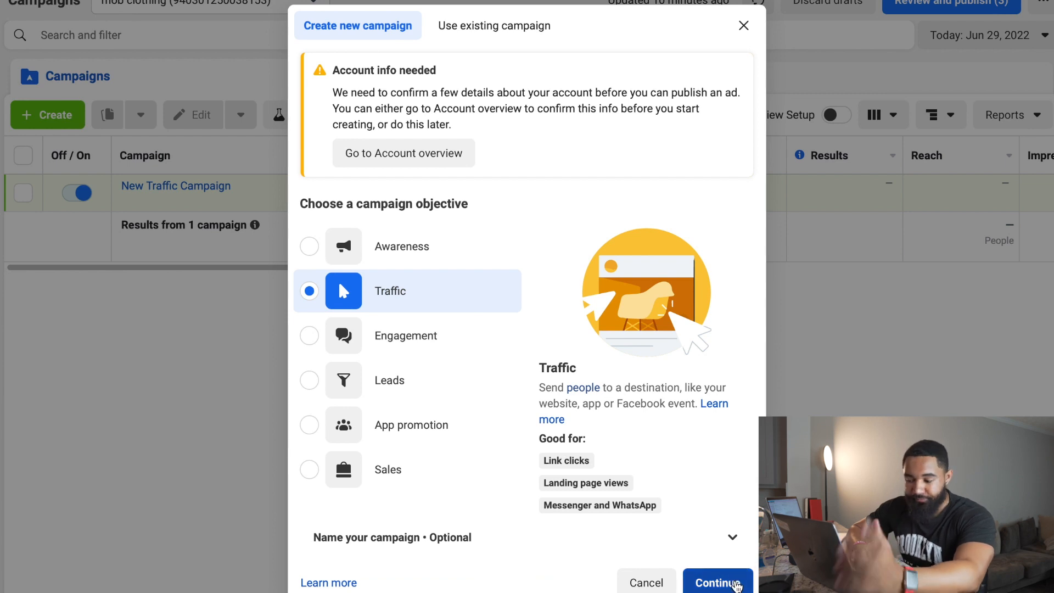
click(736, 584)
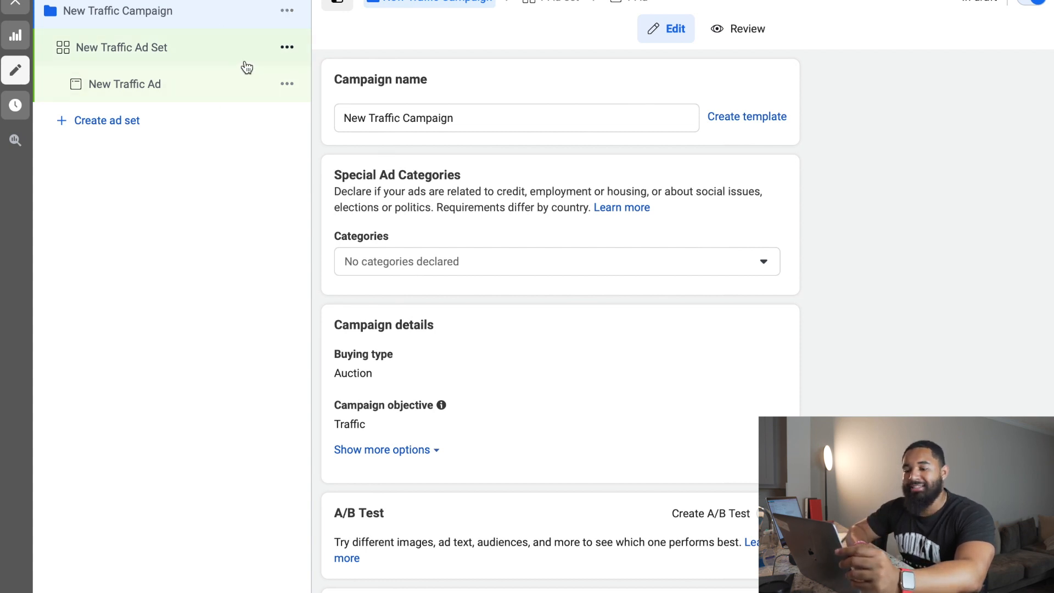
Step: Rename the new campaign as "Shopify traffic campaign"
click(487, 117)
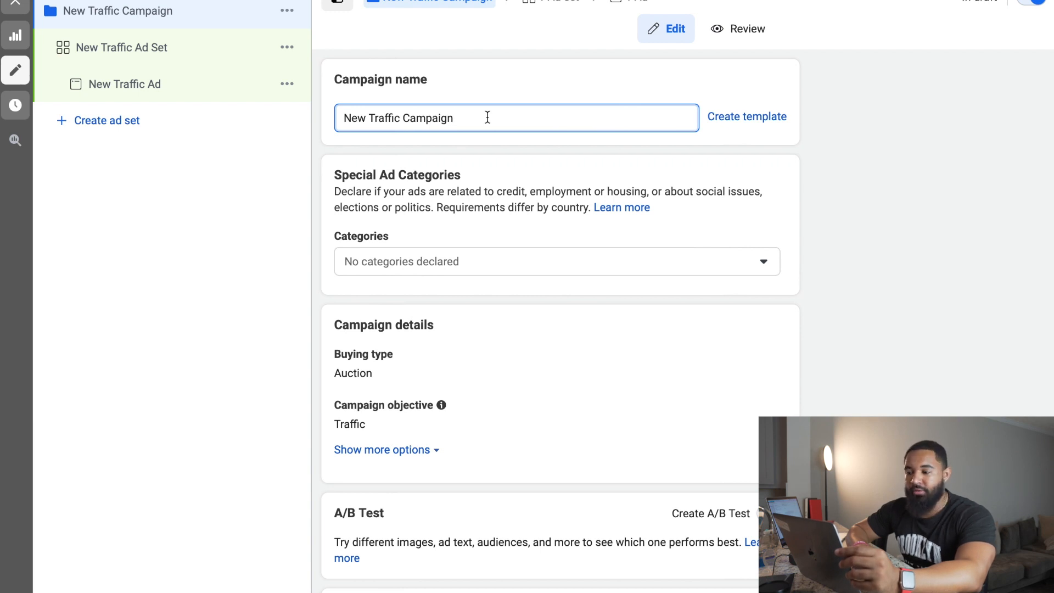
key(BackSpace)
key(BackSpace)
key(BackSpace)
key(BackSpace)
key(BackSpace)
key(BackSpace)
key(BackSpace)
key(BackSpace)
key(BackSpace)
key(BackSpace)
key(BackSpace)
key(BackSpace)
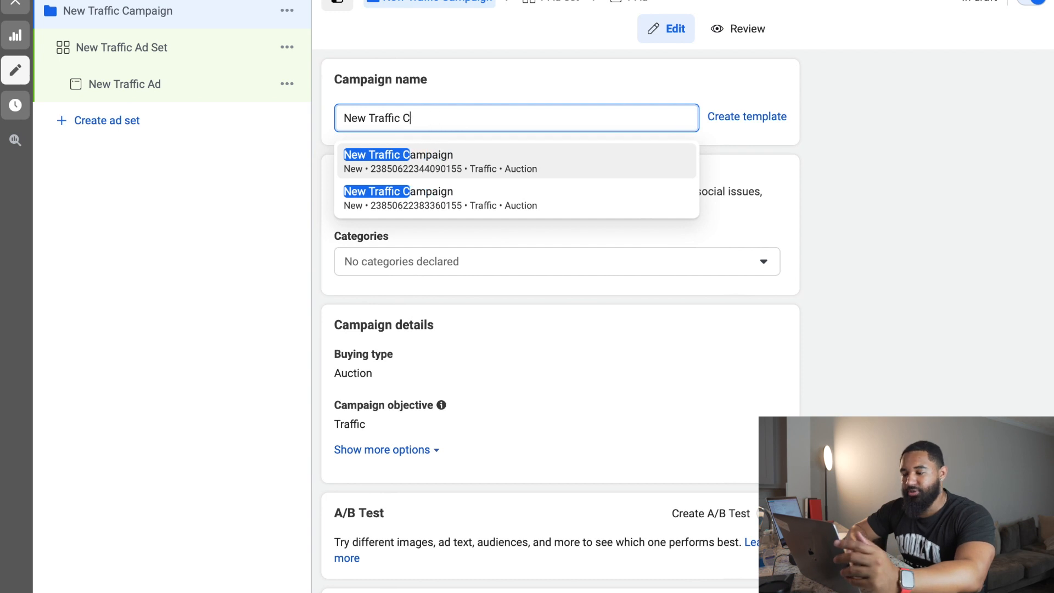
key(BackSpace)
key(BackSpace)
key(BackSpace)
key(BackSpace)
key(BackSpace)
key(BackSpace)
key(BackSpace)
key(BackSpace)
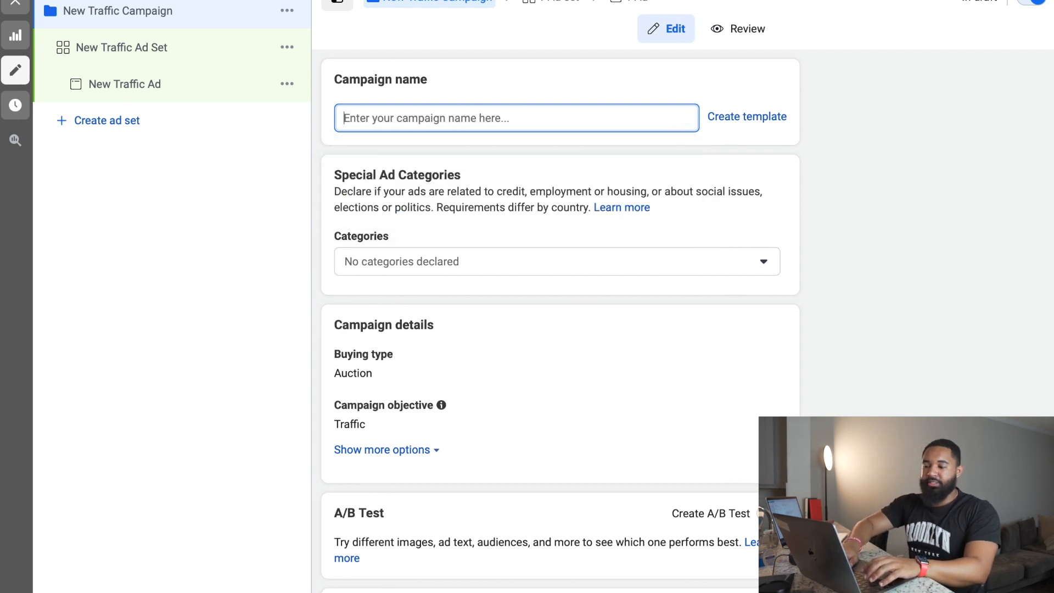
text(Shopify)
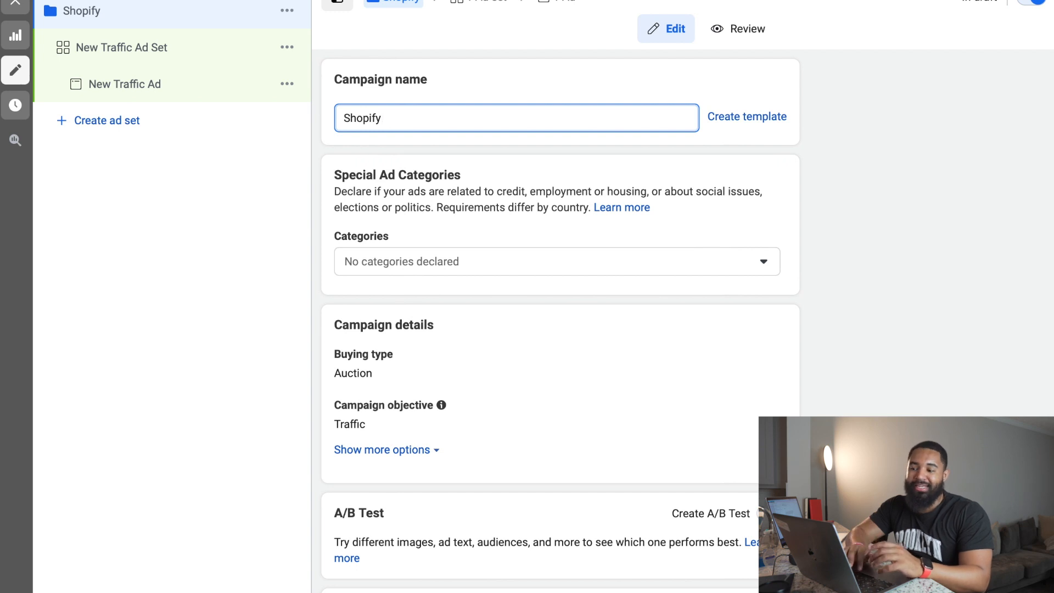
text(traffic ca)
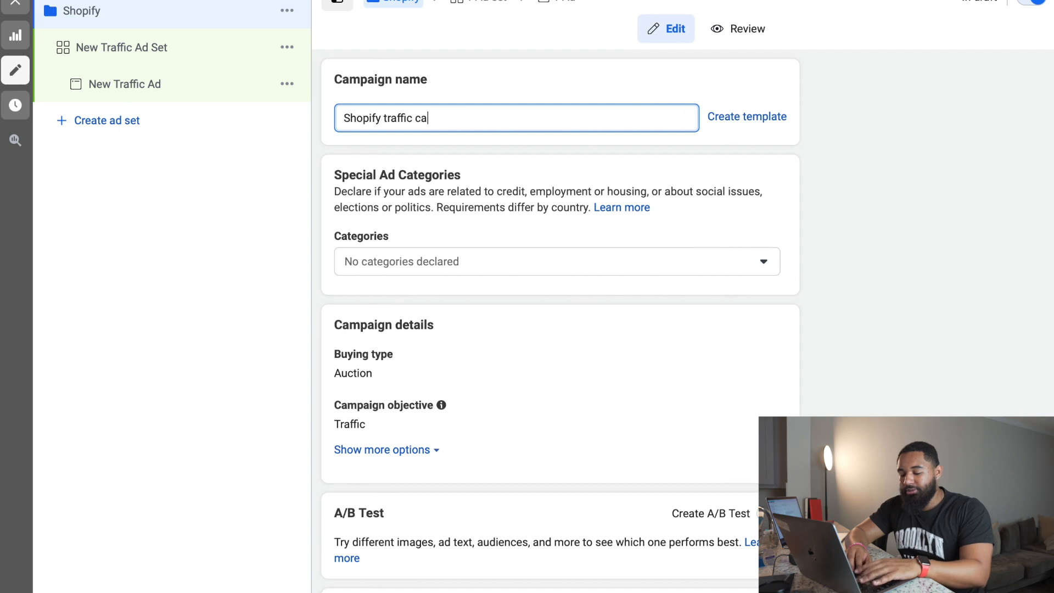
text(mpaign)
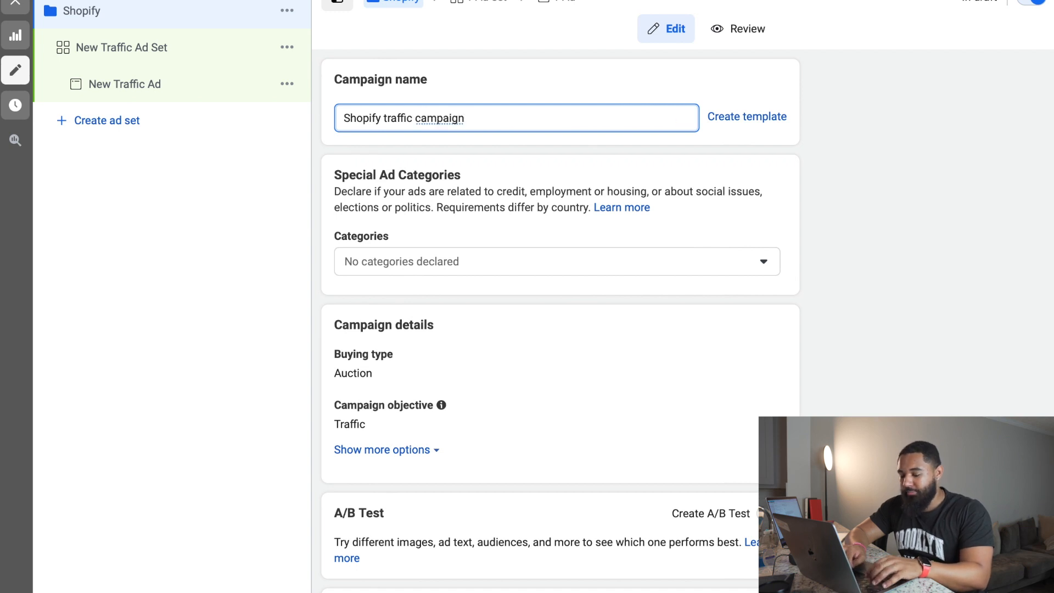
Step: Examine the available special ad categories and the campaign objective options in the campaign settings
scroll(576, 173, down, 2)
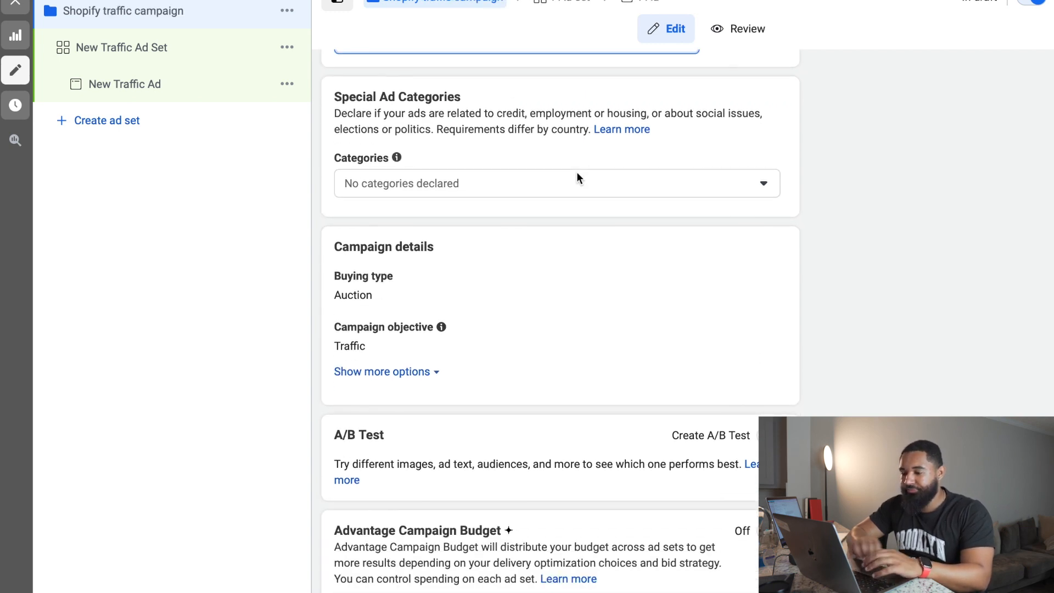
click(578, 174)
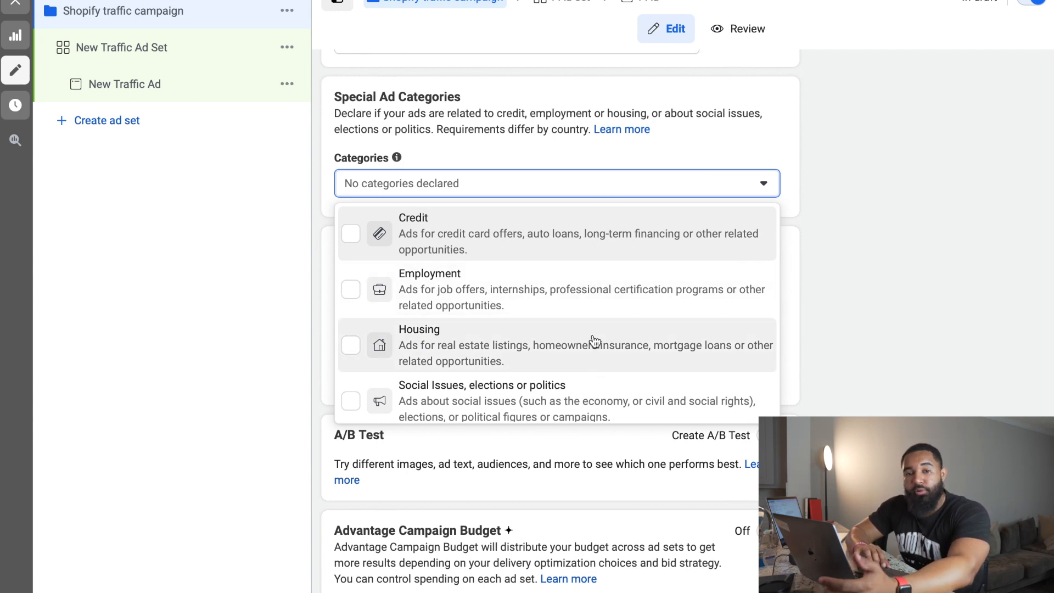
scroll(595, 376, down, 1)
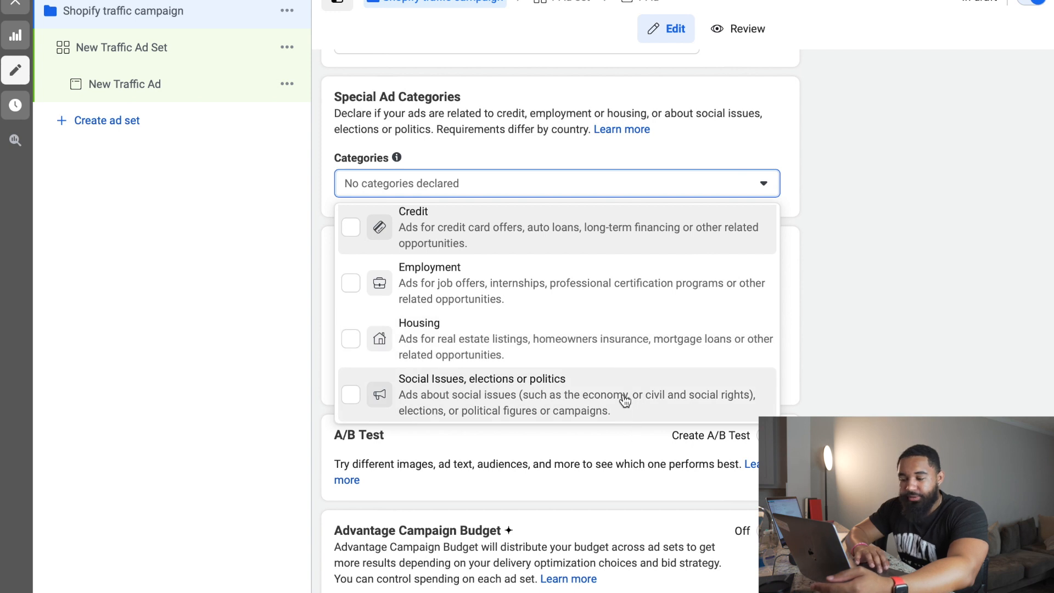
click(895, 304)
scroll(599, 334, down, 1)
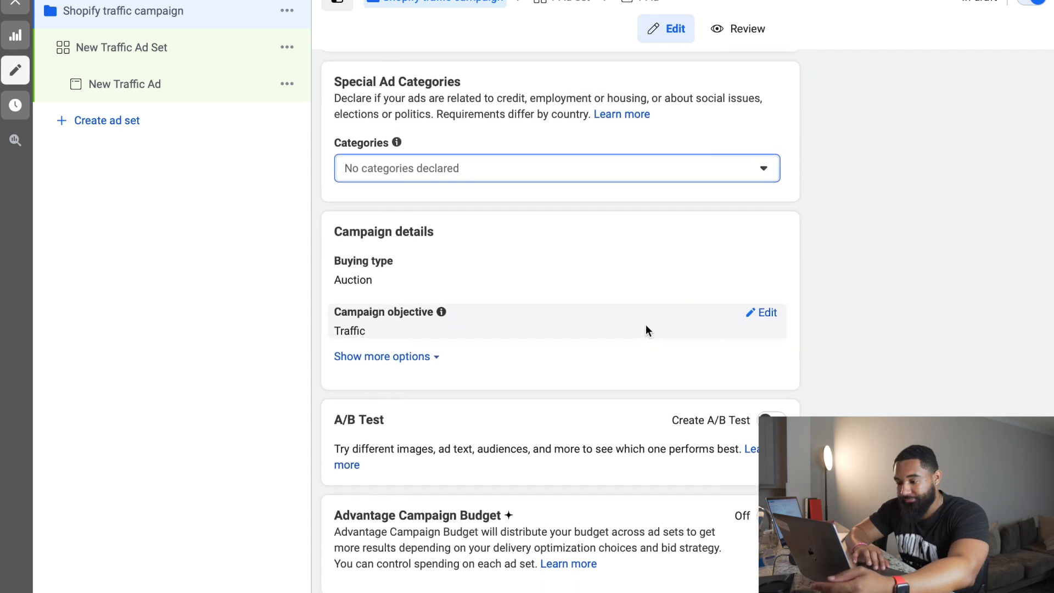
click(762, 313)
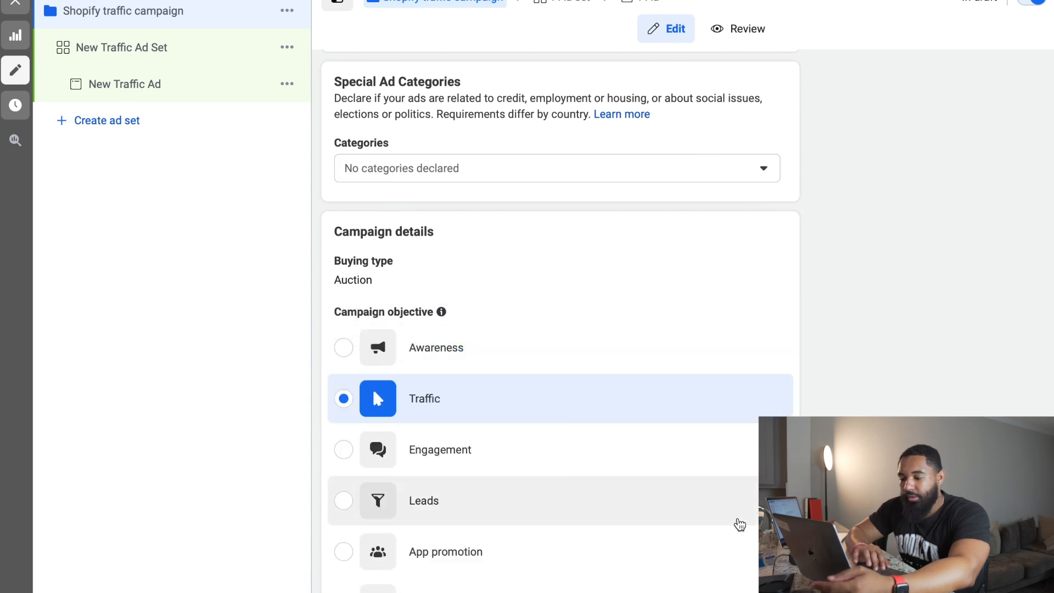
scroll(657, 372, down, 3)
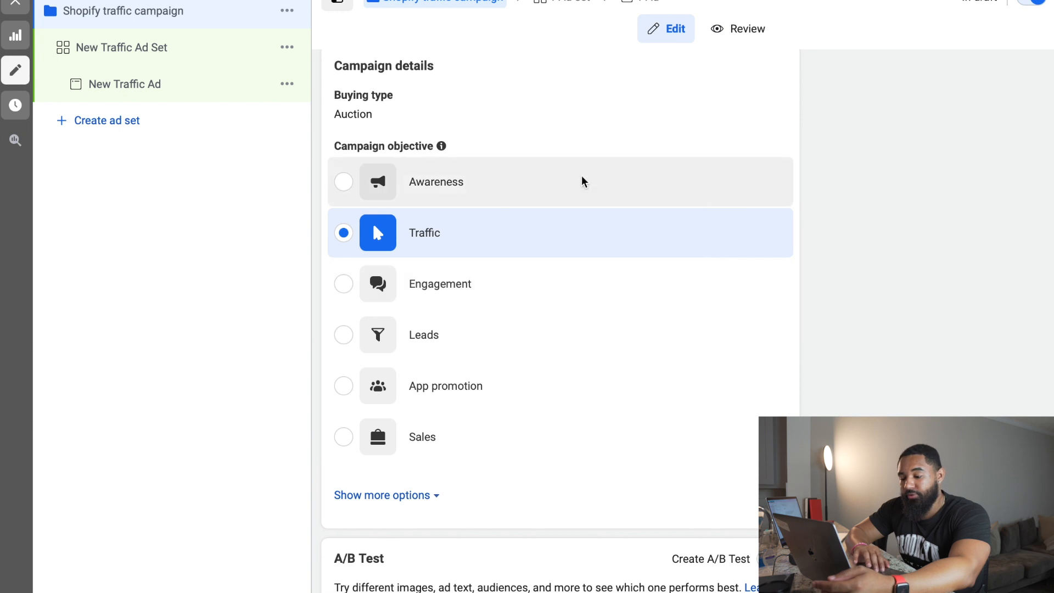
scroll(581, 181, up, 5)
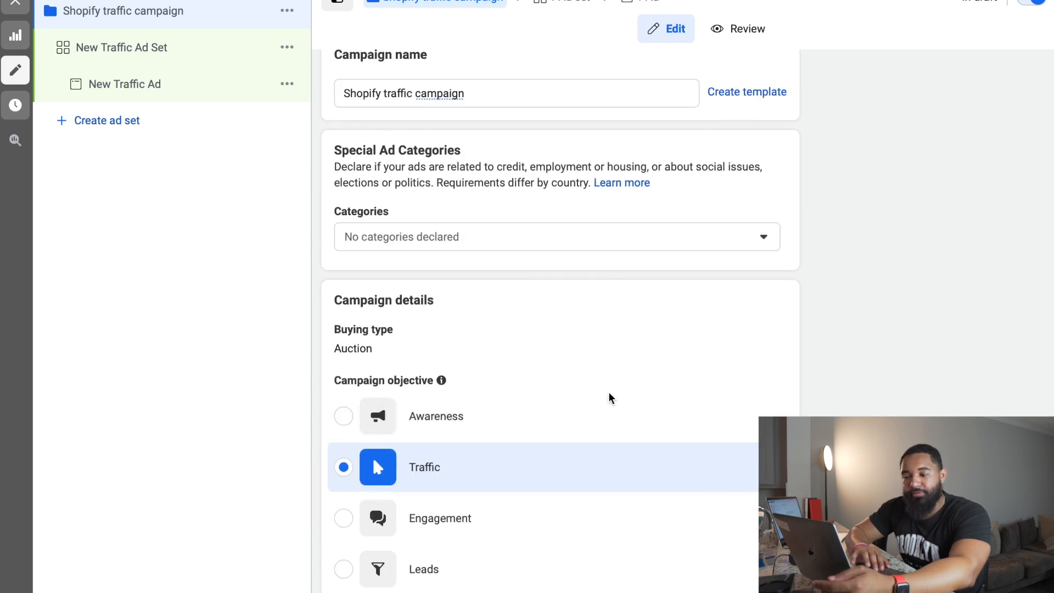
scroll(609, 444, down, 2)
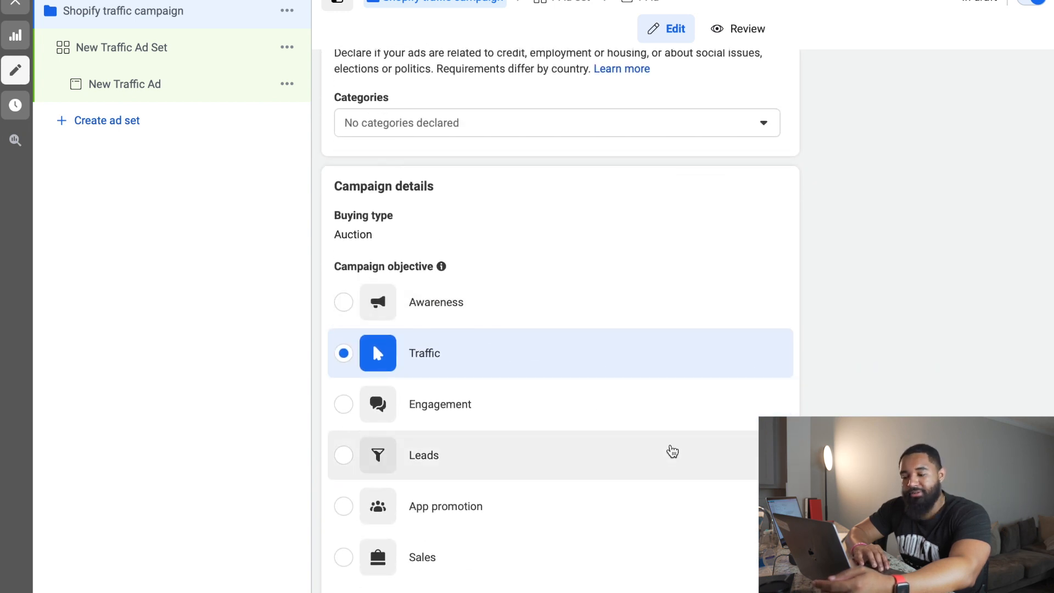
scroll(672, 449, down, 5)
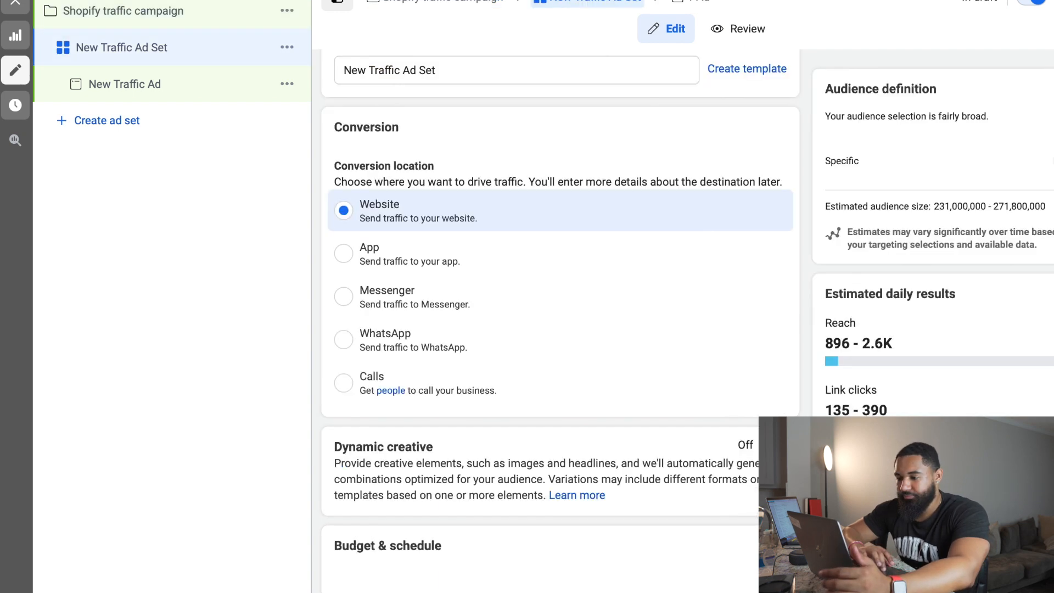
Step: Rename the new traffic ad set as "21-65 supreme M - us"
scroll(648, 306, down, 3)
scroll(649, 309, up, 4)
scroll(648, 307, down, 1)
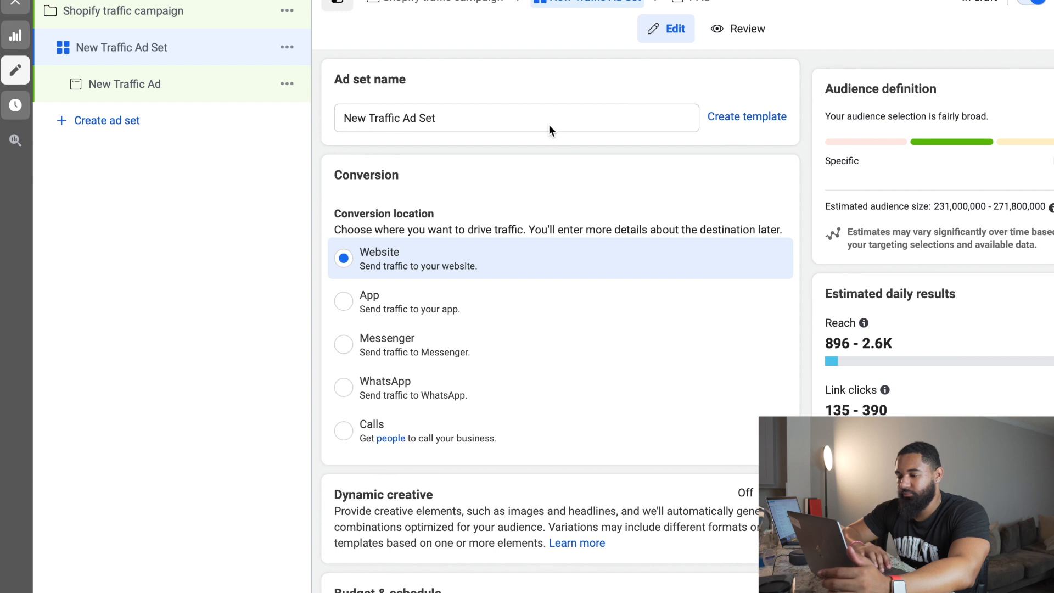
click(549, 114)
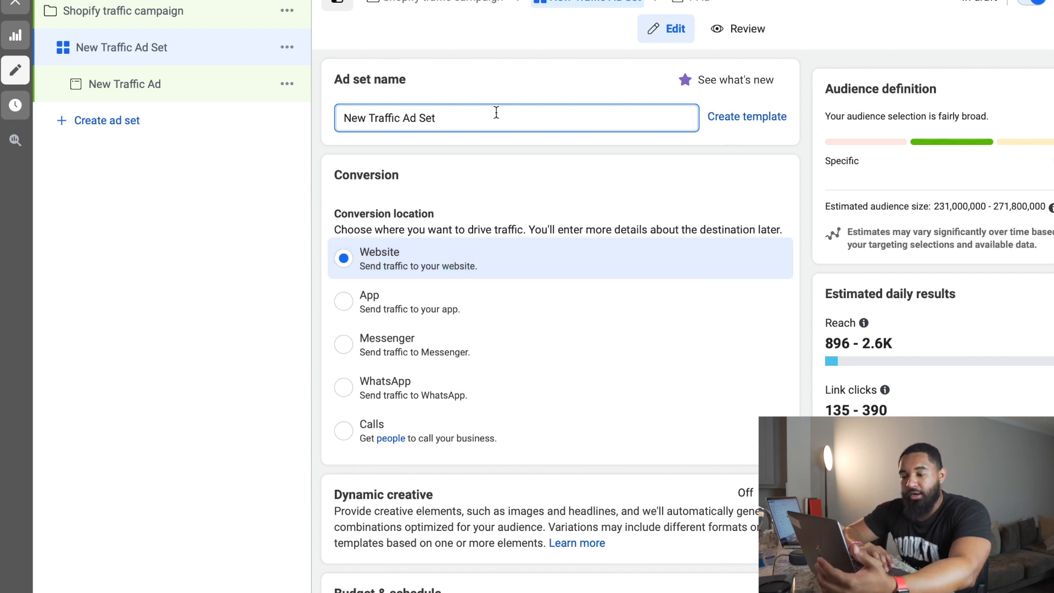
key(BackSpace)
key(BackSpace)
key(BackSpace)
key(BackSpace)
key(BackSpace)
key(BackSpace)
key(BackSpace)
key(BackSpace)
key(BackSpace)
key(BackSpace)
key(BackSpace)
key(BackSpace)
key(BackSpace)
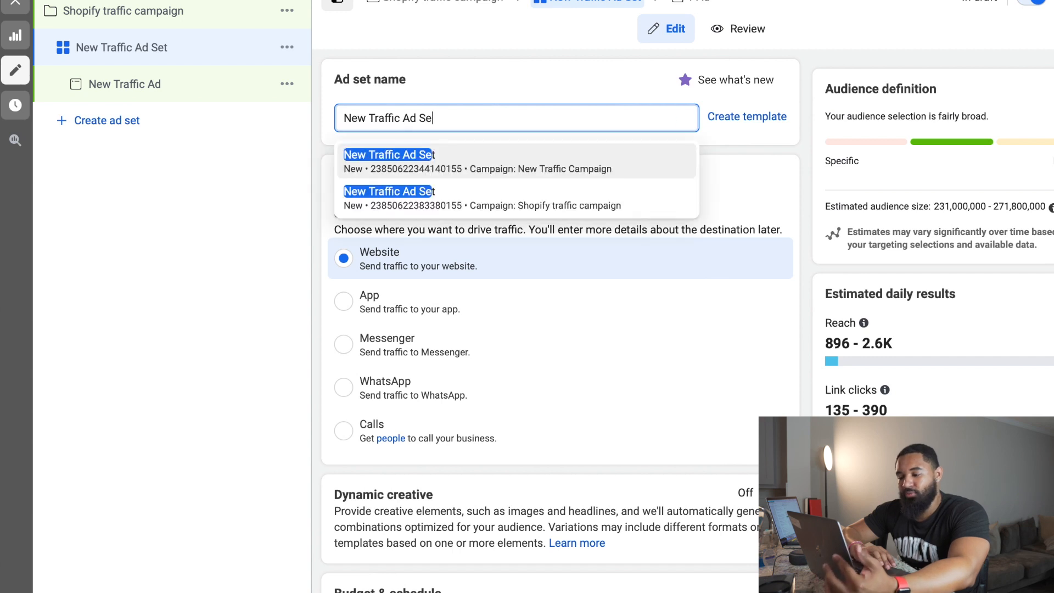
key(BackSpace)
key(BackSpace)
key(BackSpace)
key(BackSpace)
key(BackSpace)
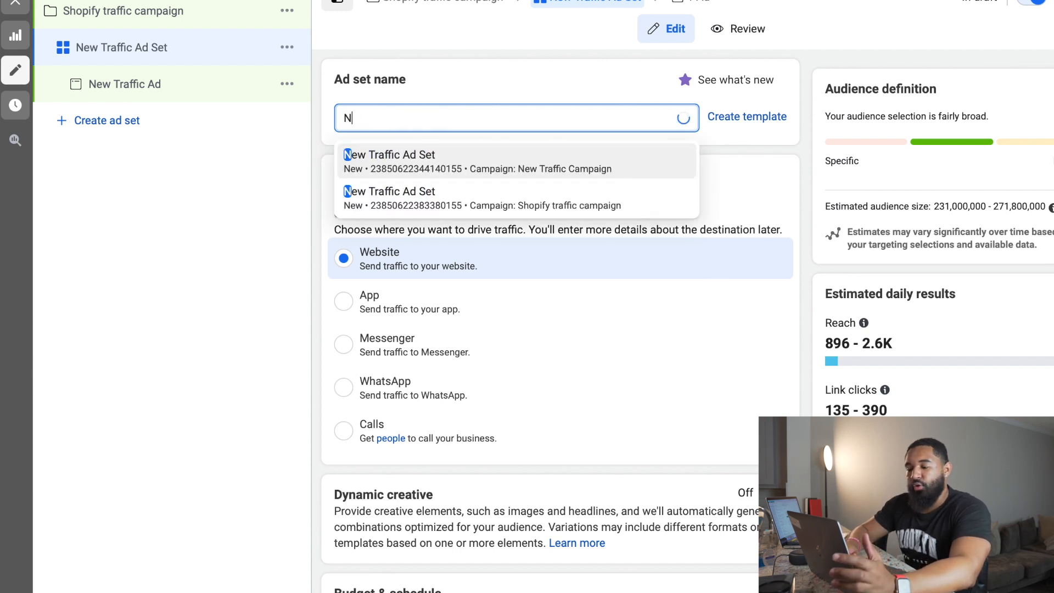
text(18)
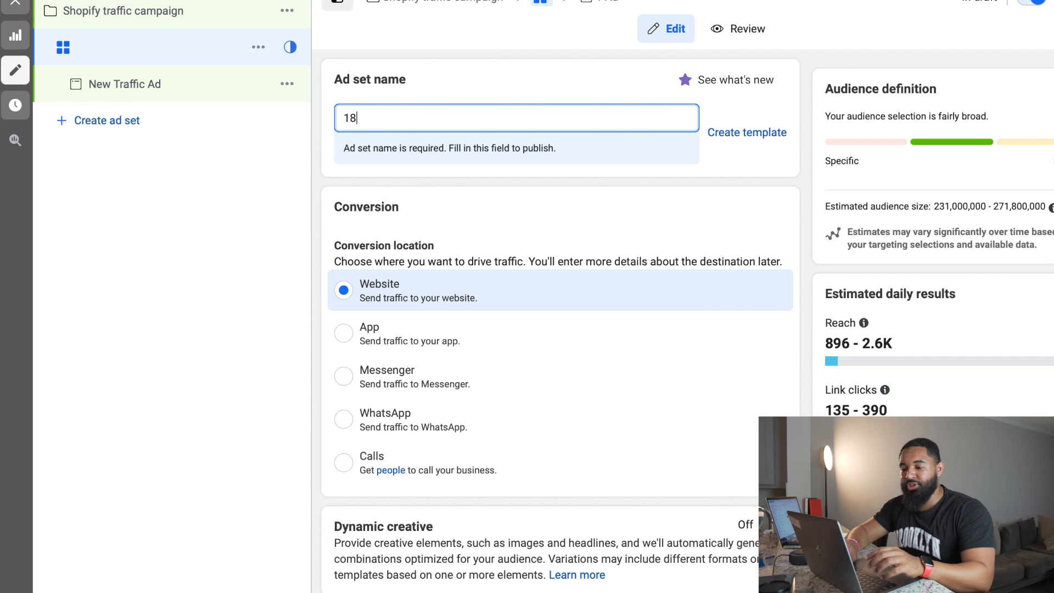
key(BackSpace)
key(BackSpace)
text(21)
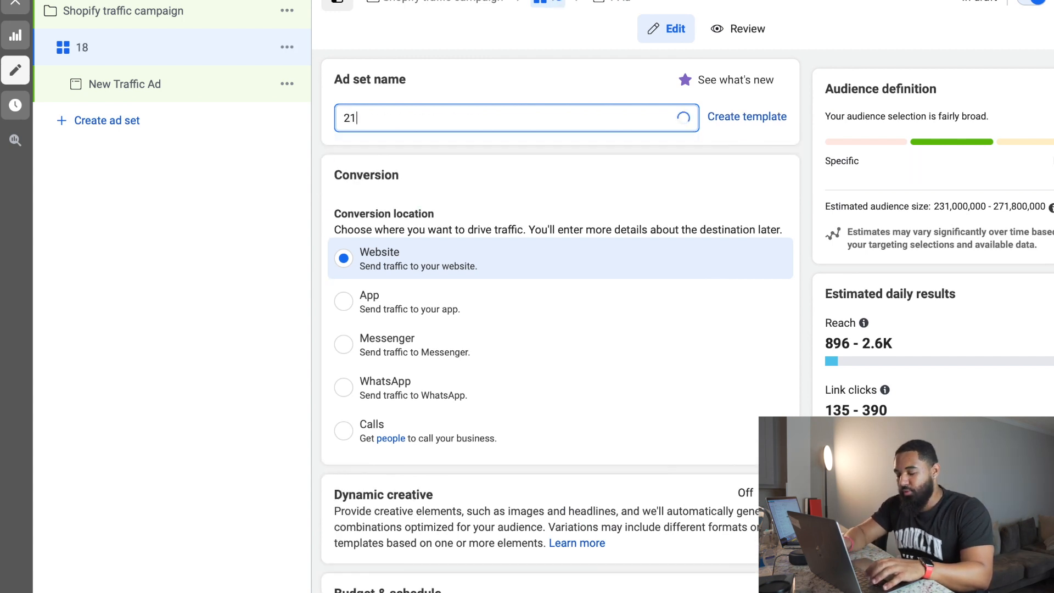
text(-65)
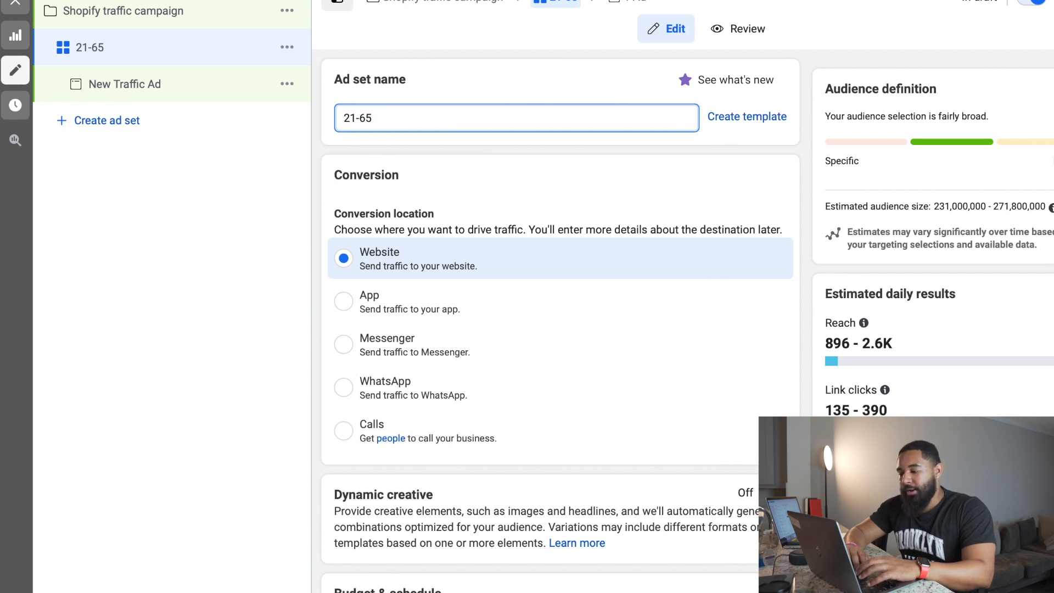
text( su)
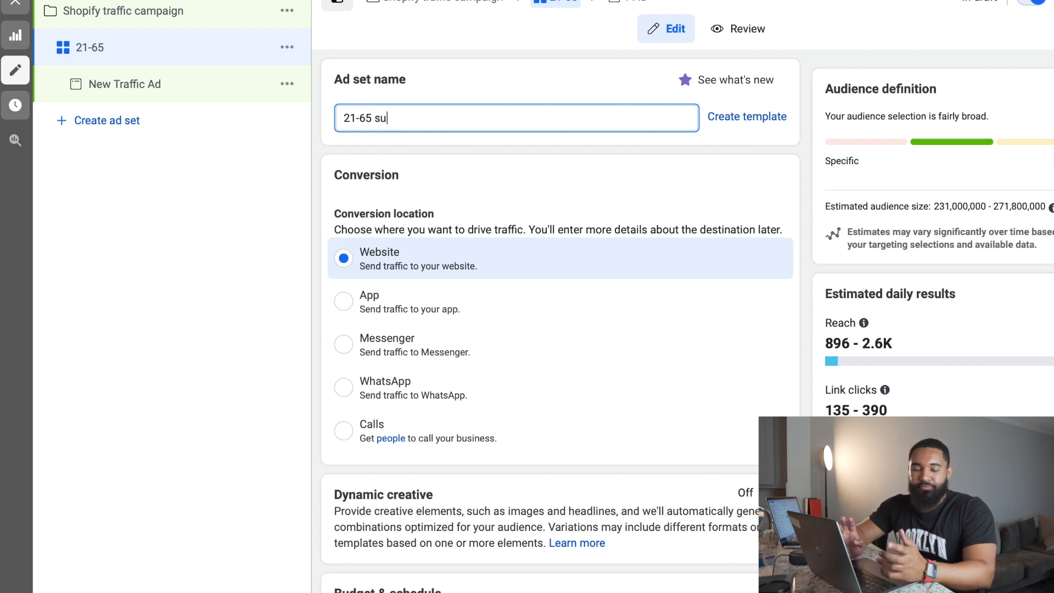
text(preme)
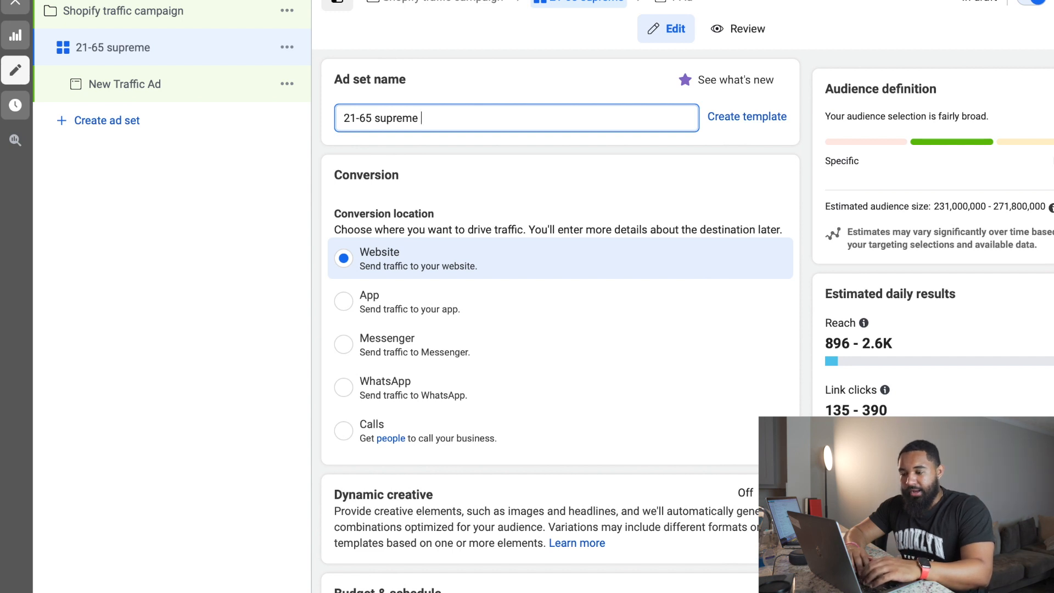
text(m)
key(BackSpace)
text(M)
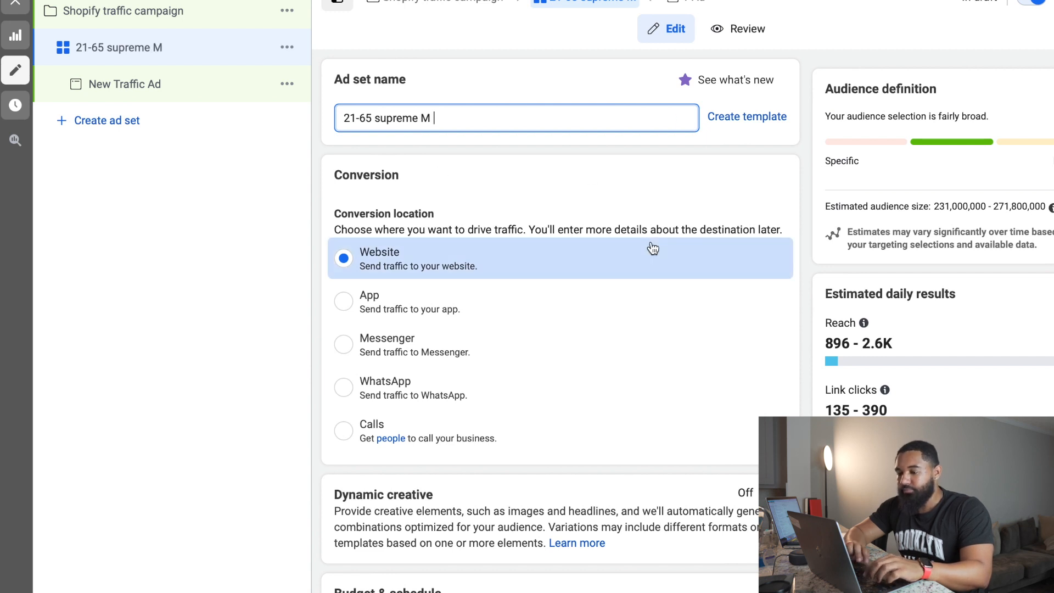
text( -)
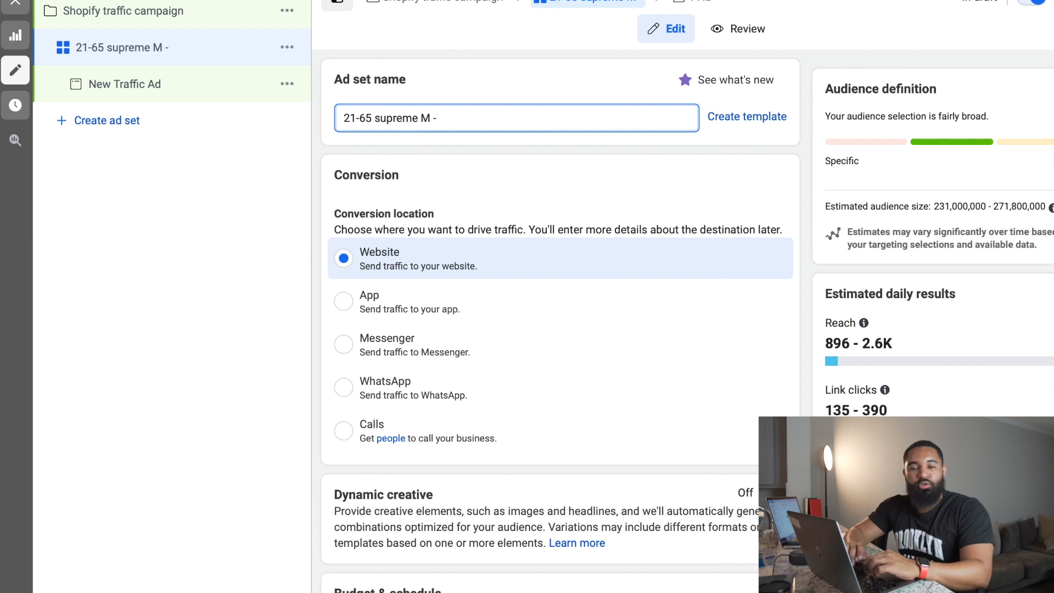
text( us)
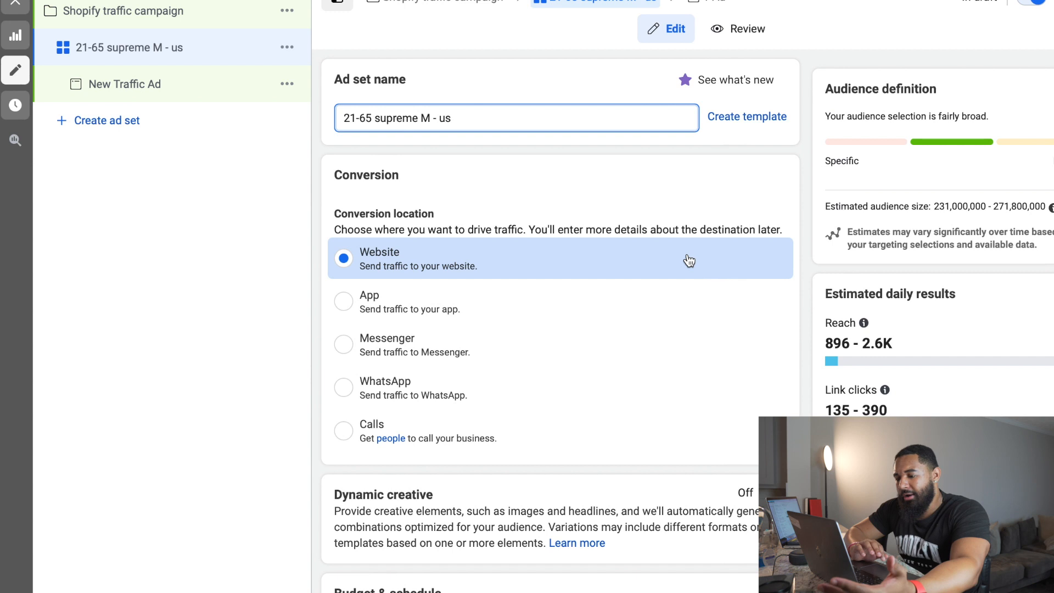
Step: Review the ad set's conversion location, dynamic creative, and budget and schedule settings
scroll(680, 274, down, 5)
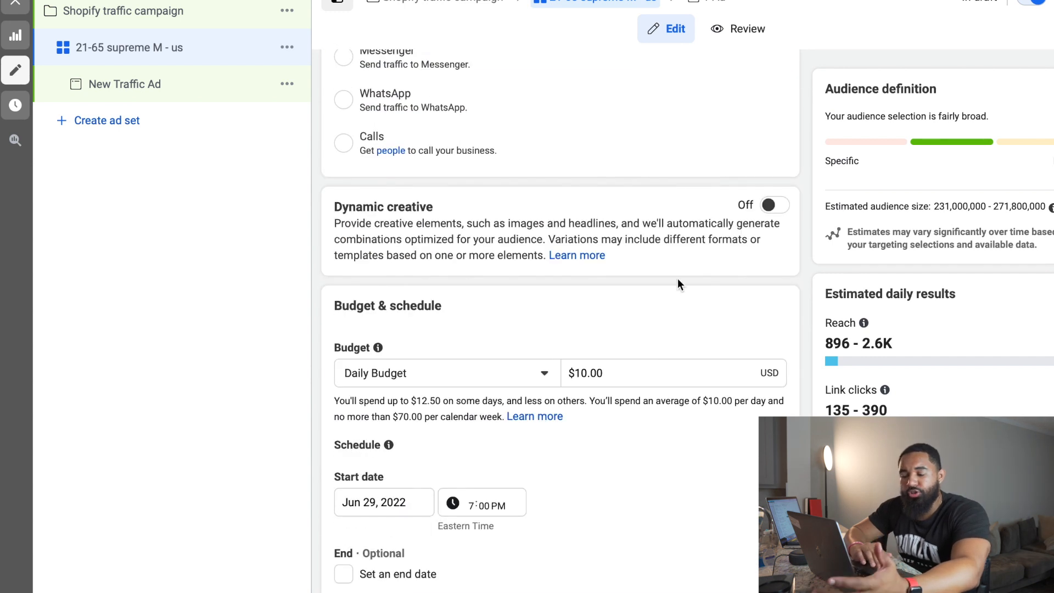
scroll(677, 278, up, 3)
scroll(684, 244, up, 3)
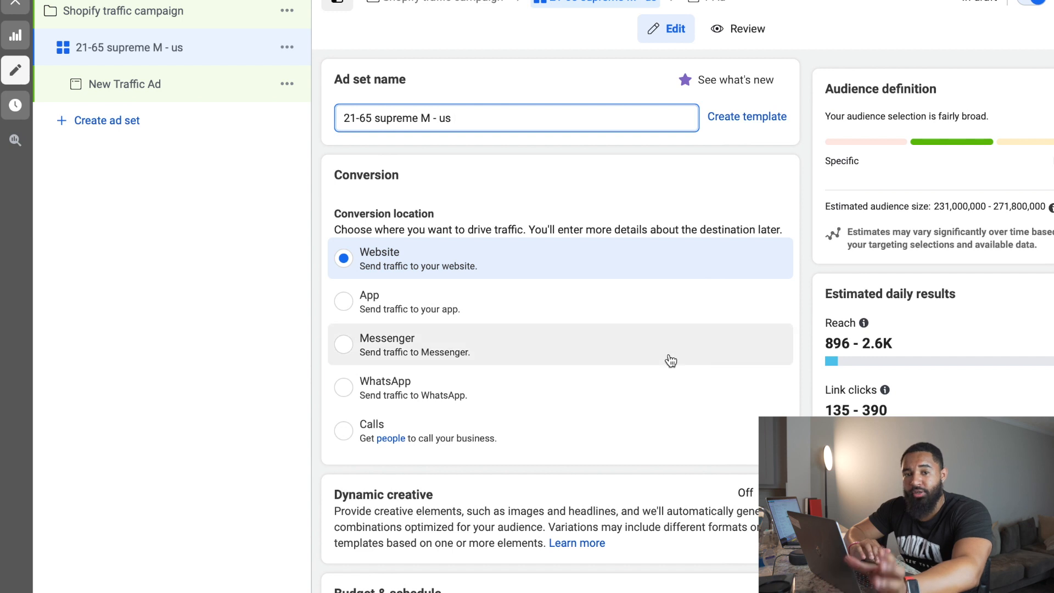
scroll(671, 361, down, 1)
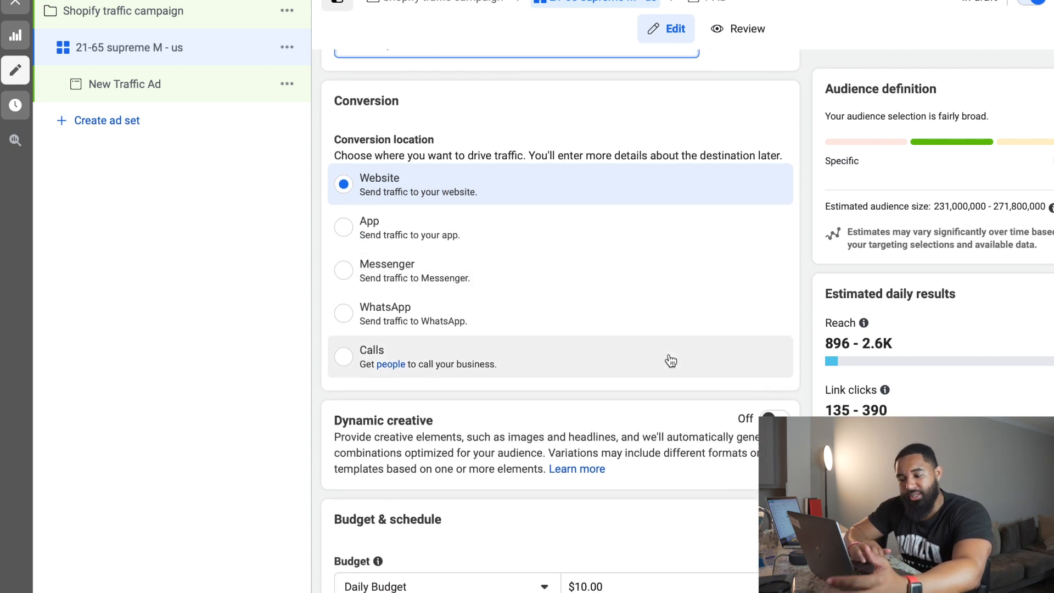
scroll(668, 357, down, 5)
scroll(645, 219, up, 1)
scroll(639, 191, up, 4)
scroll(639, 191, down, 5)
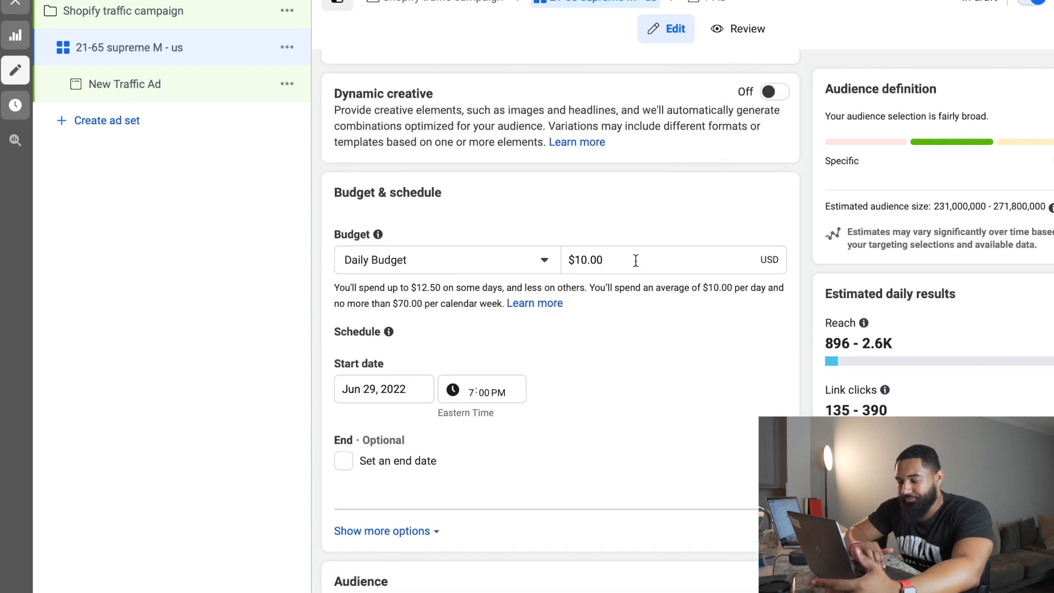
scroll(635, 260, down, 1)
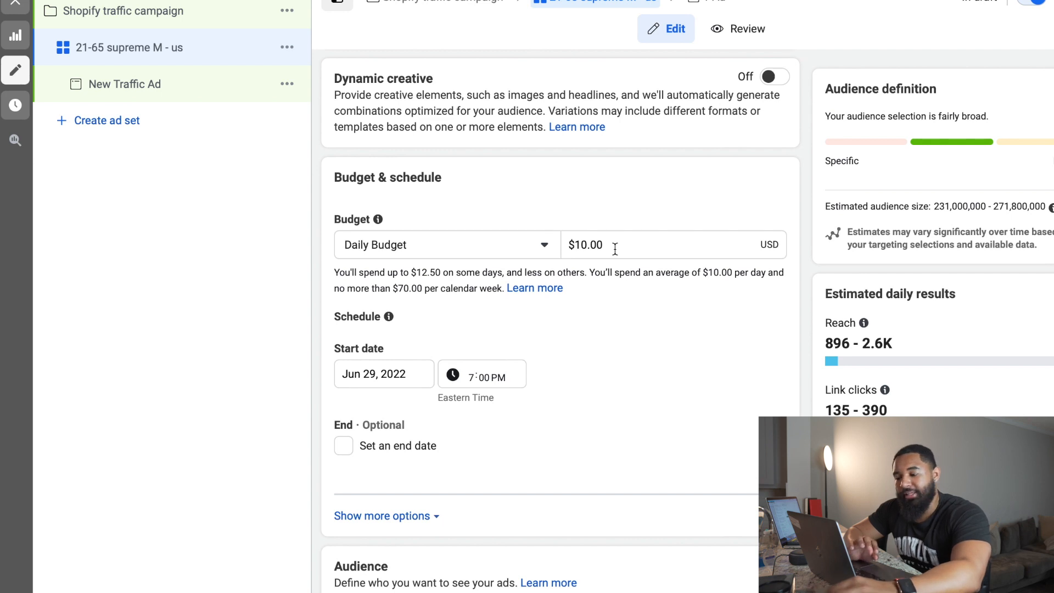
scroll(623, 236, down, 2)
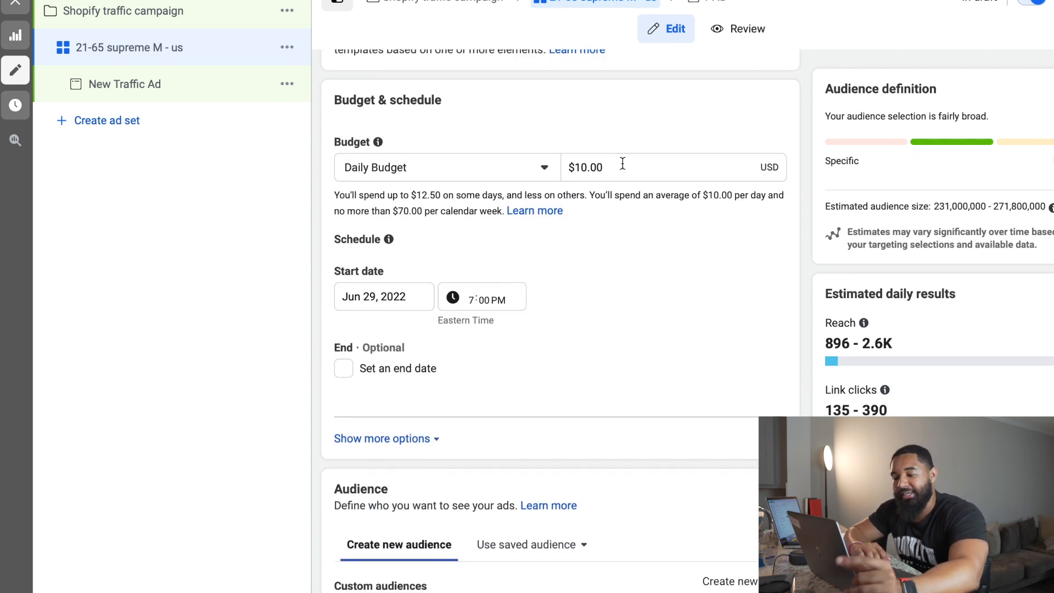
Step: Set the ad set's daily budget to $7.00
scroll(623, 165, up, 1)
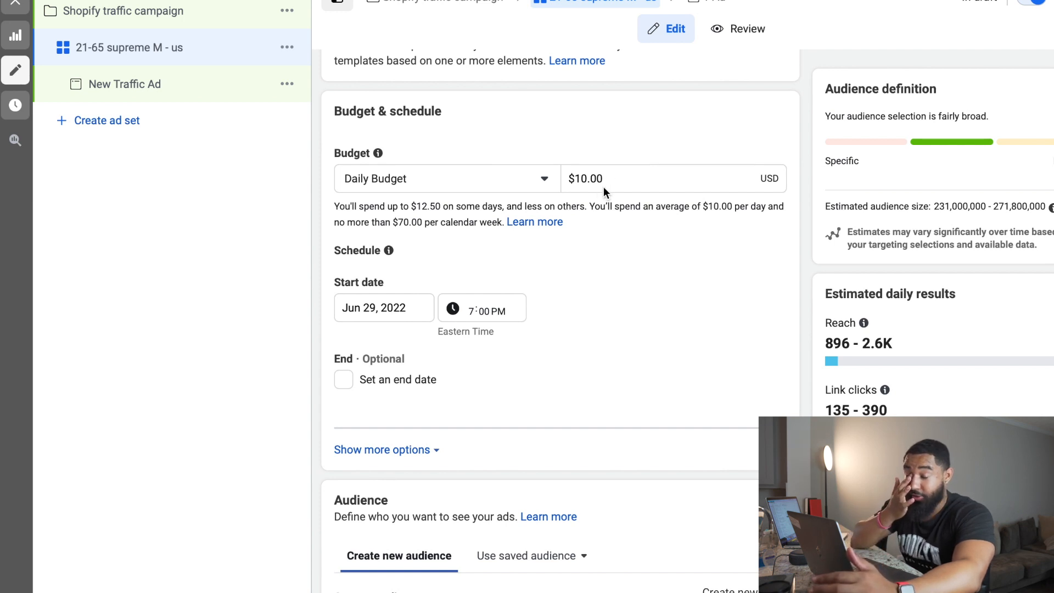
click(673, 180)
key(BackSpace)
text(7)
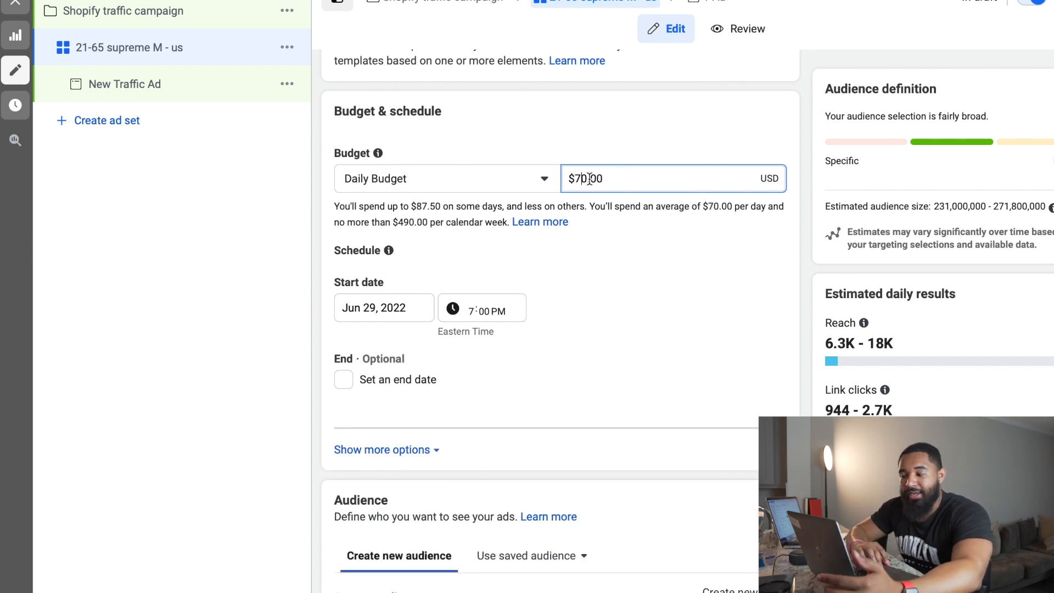
key(Delete)
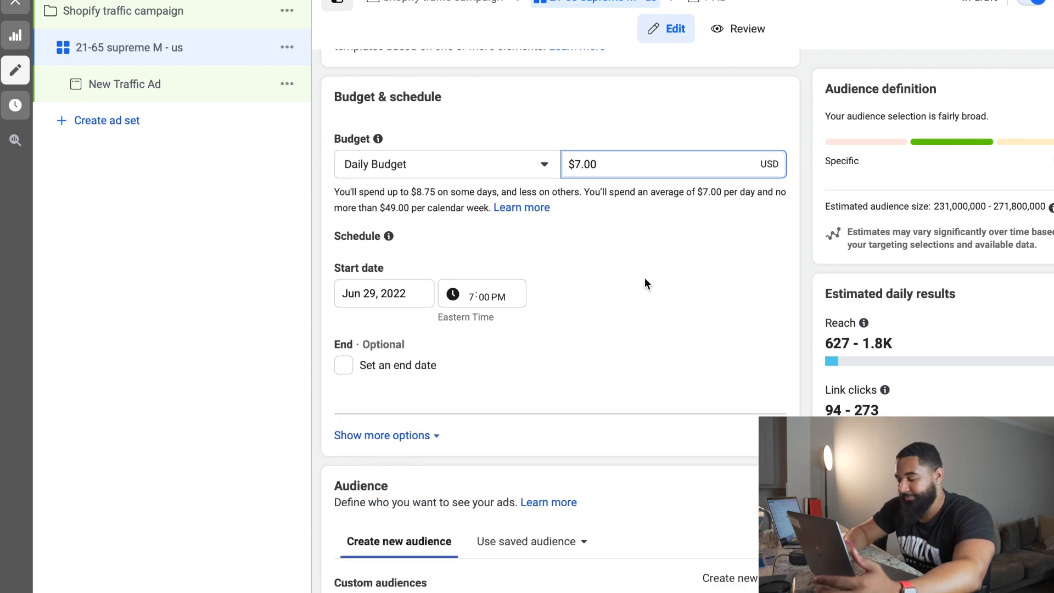
Step: Review the ad set's budget, schedule, and audience settings, including location, age, gender, and detailed targeting
scroll(660, 278, down, 5)
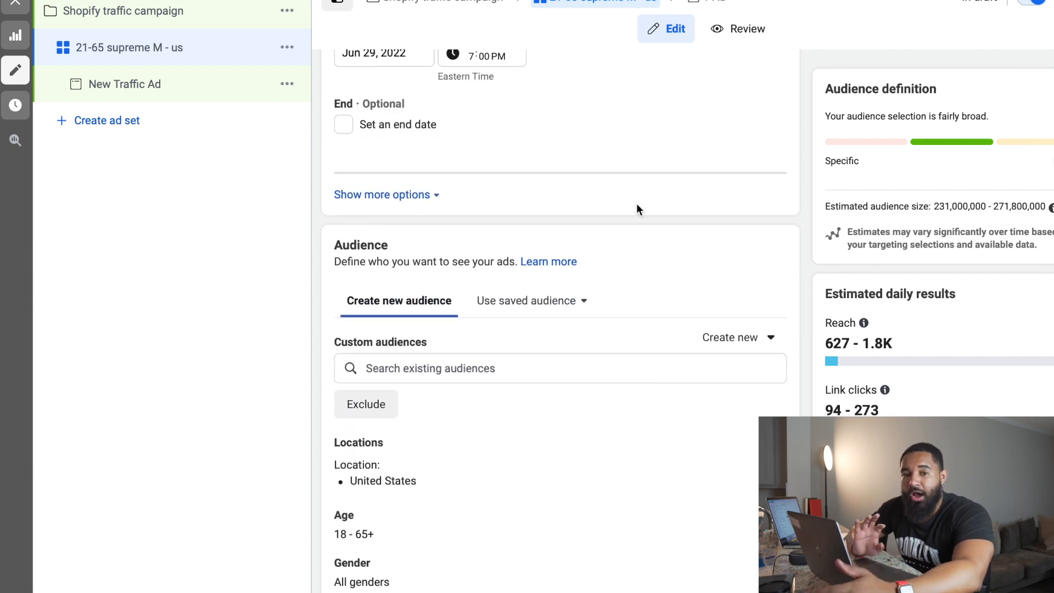
scroll(636, 208, up, 4)
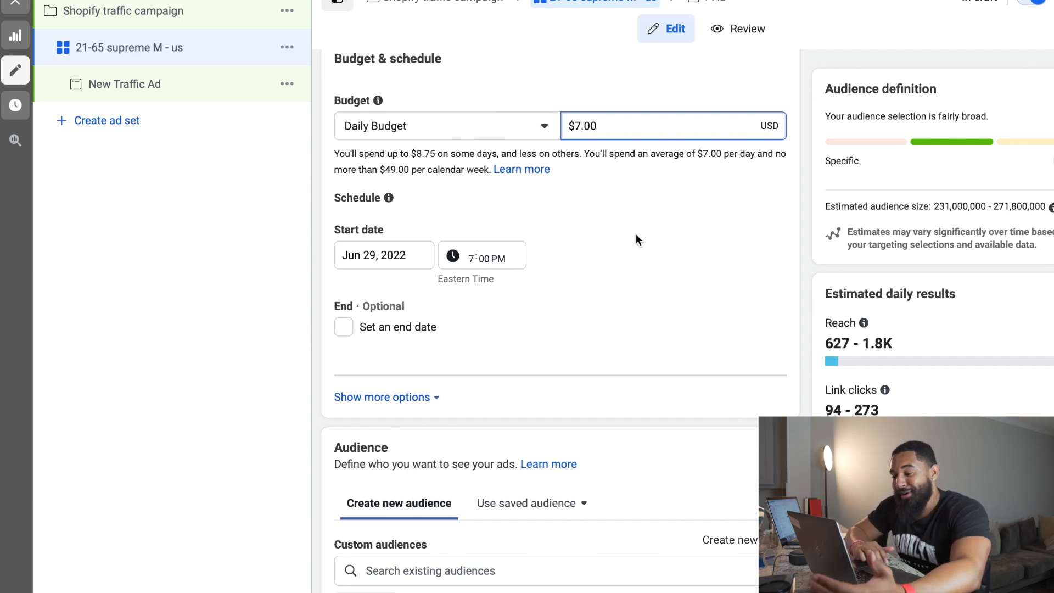
scroll(637, 253, down, 1)
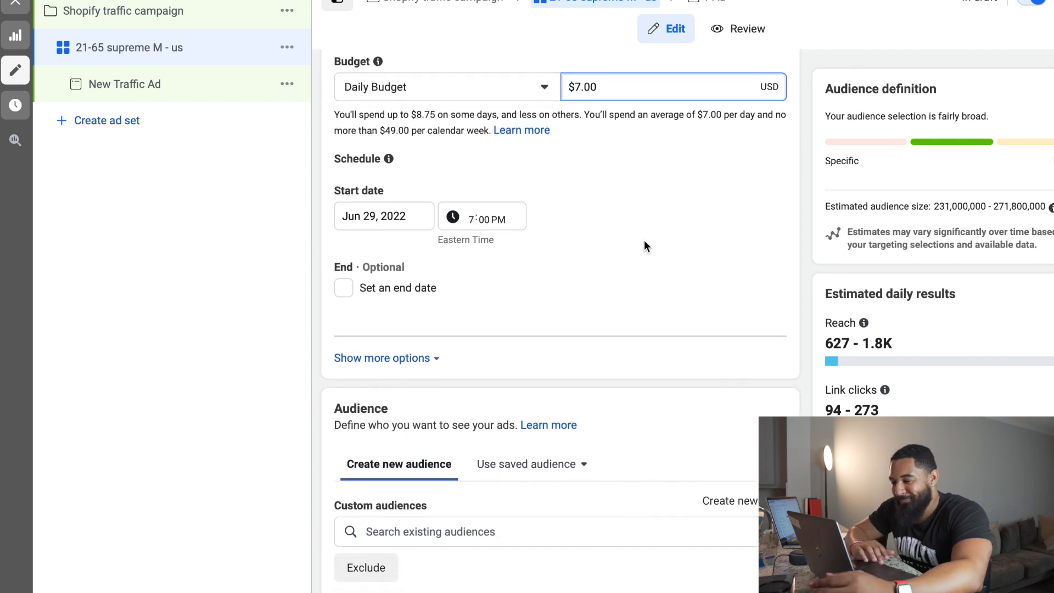
scroll(647, 235, up, 1)
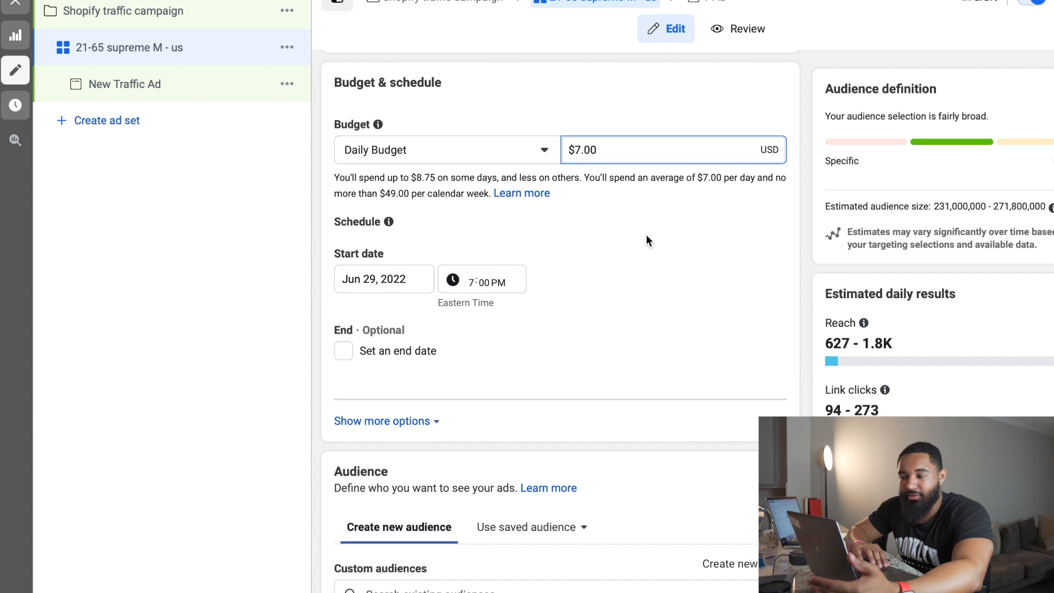
scroll(666, 285, down, 5)
scroll(635, 132, up, 8)
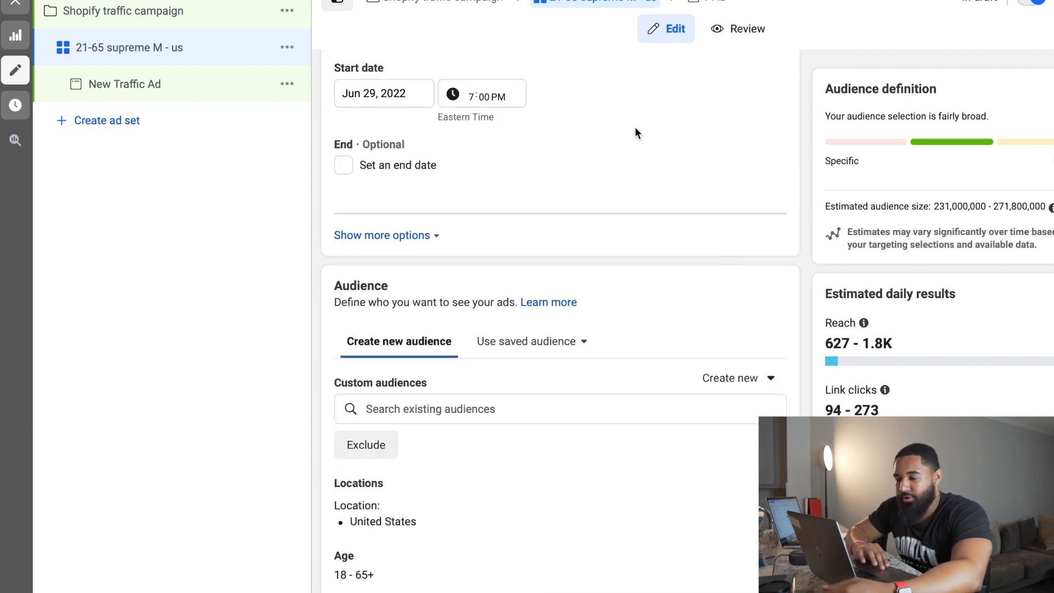
scroll(654, 426, down, 6)
scroll(654, 425, up, 1)
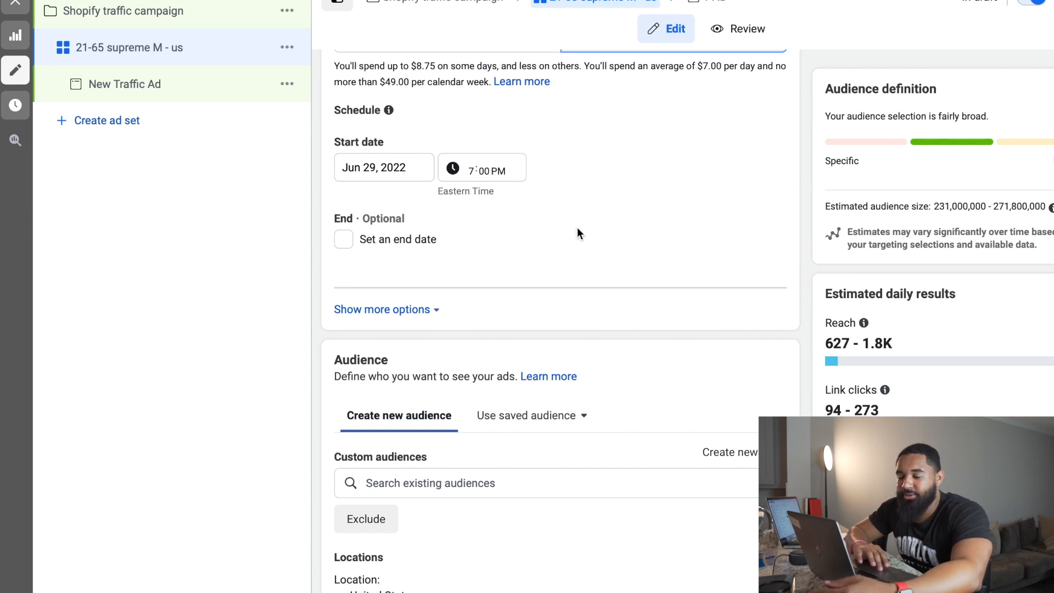
scroll(645, 261, down, 8)
scroll(644, 261, up, 2)
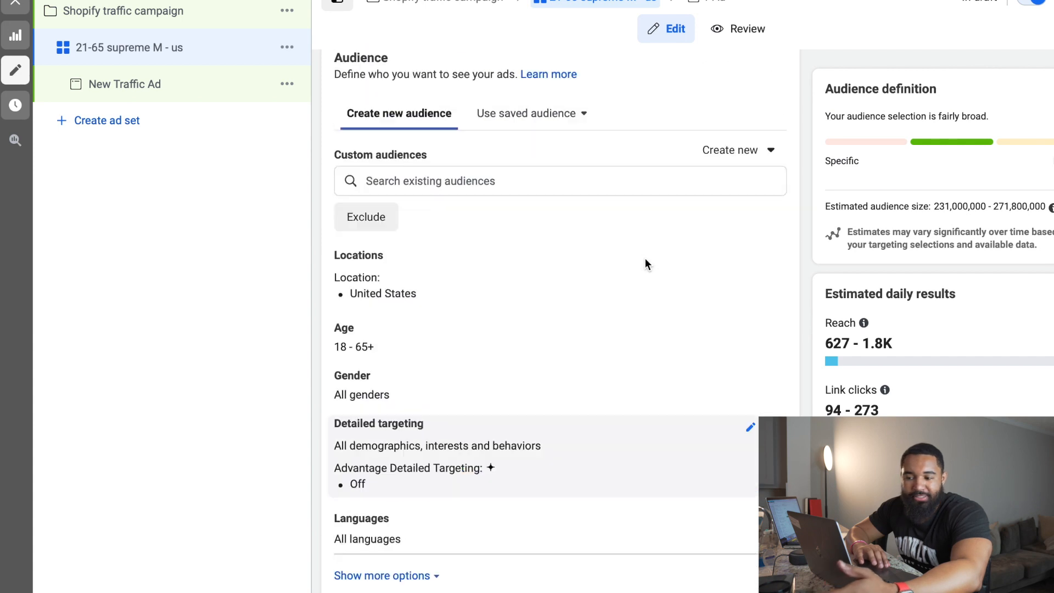
Step: Check which existing custom and lookalike audiences are available for the ad set
scroll(646, 265, up, 2)
click(553, 310)
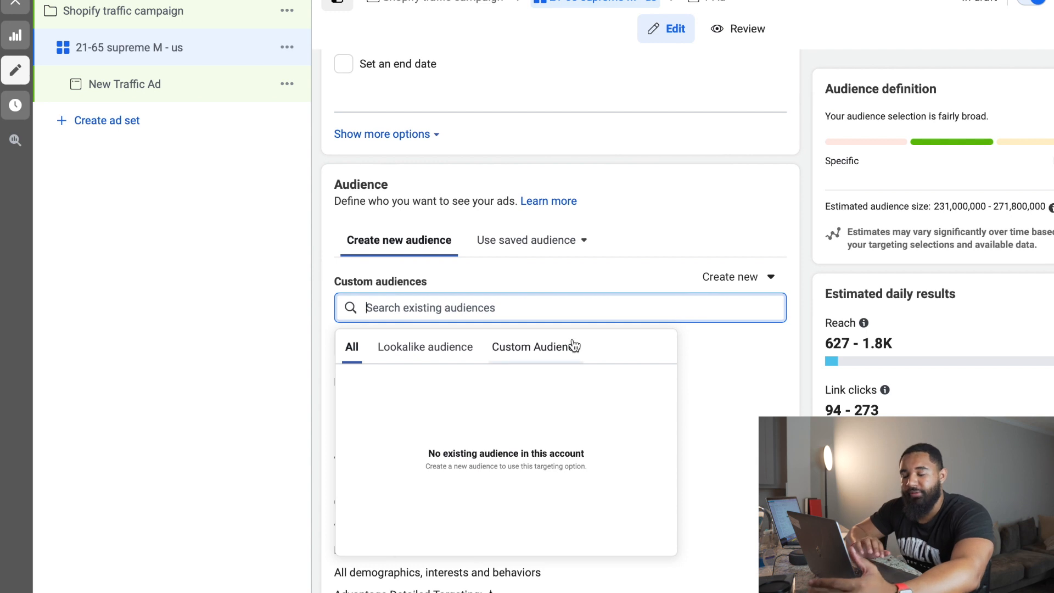
scroll(721, 375, down, 3)
click(720, 375)
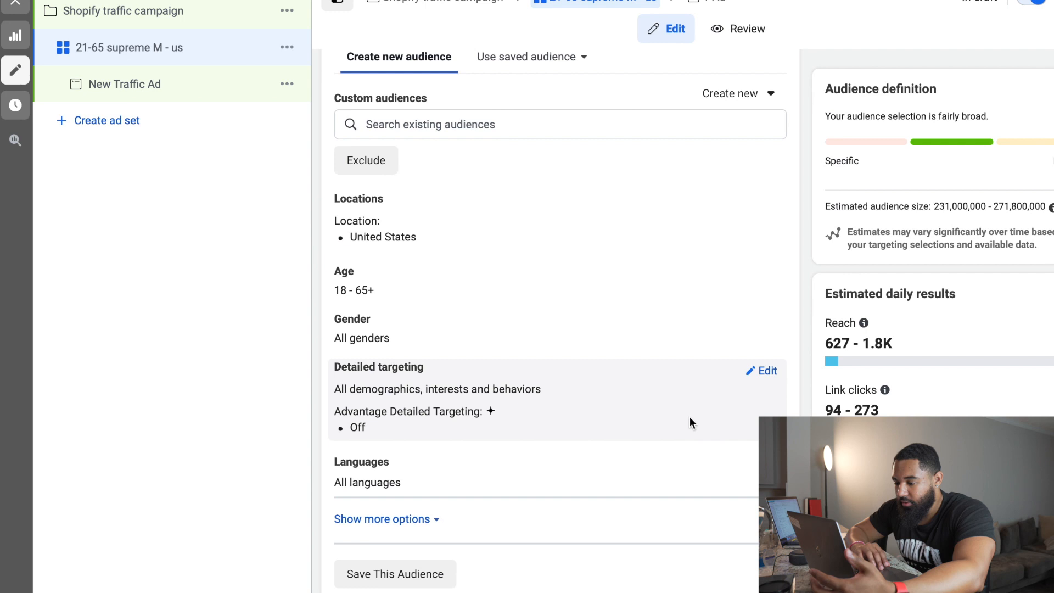
Step: Add the interest Supreme (clothing) to the audience's detailed targeting
click(779, 373)
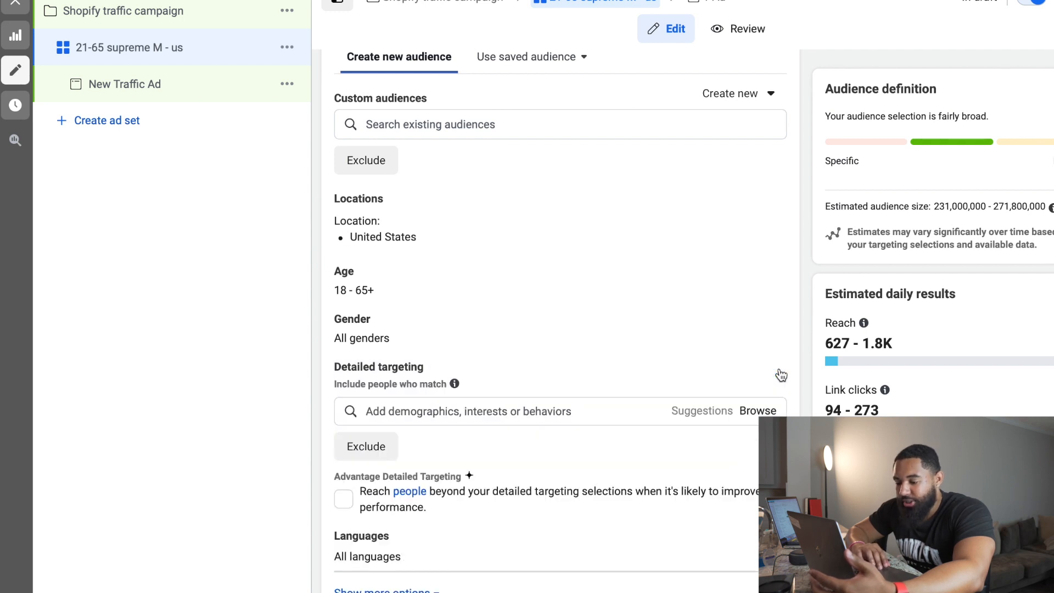
click(526, 410)
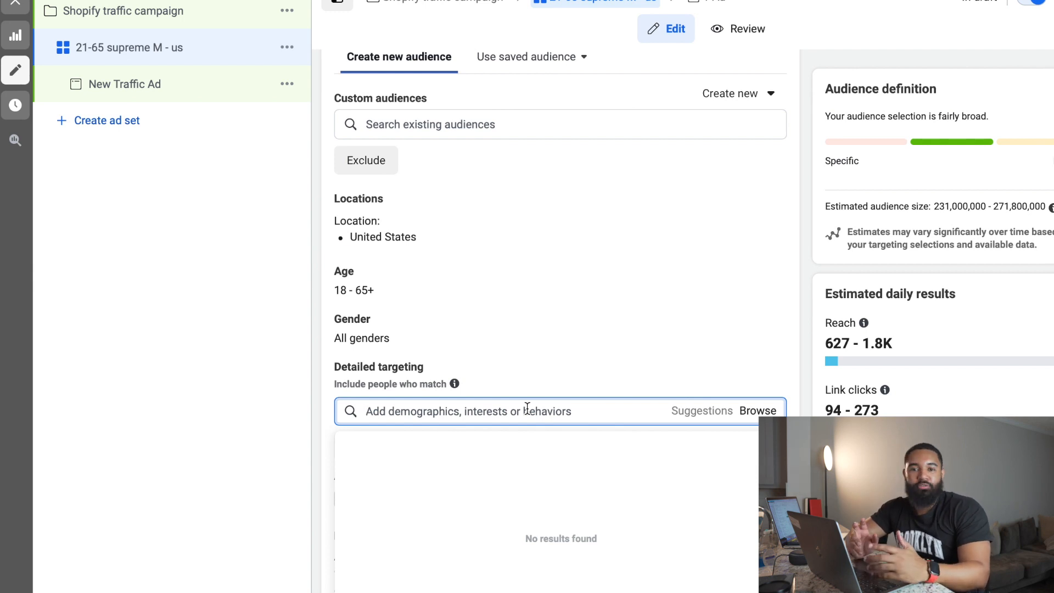
text(s)
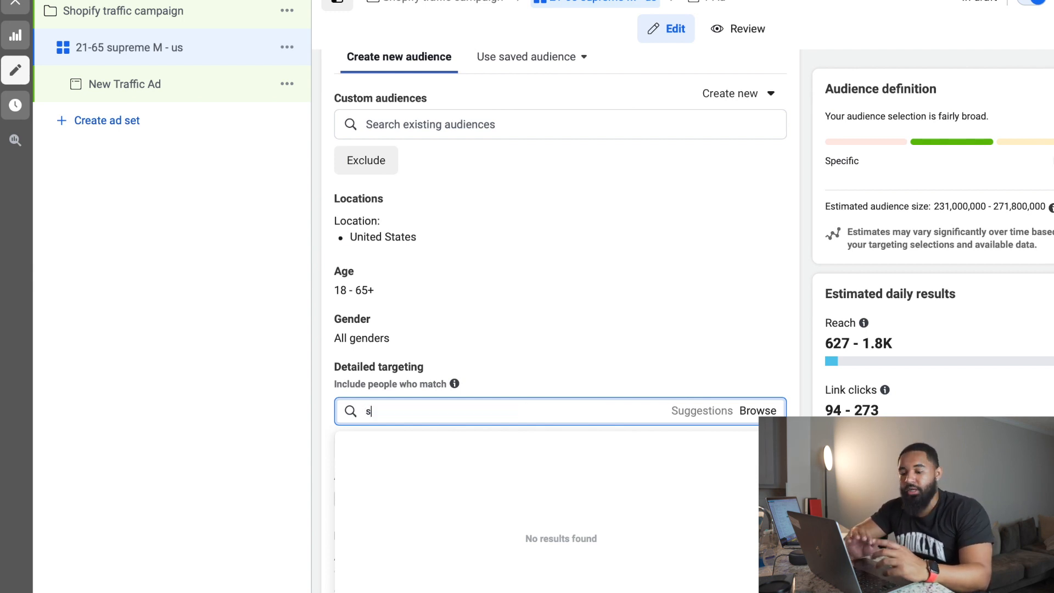
text(upreme)
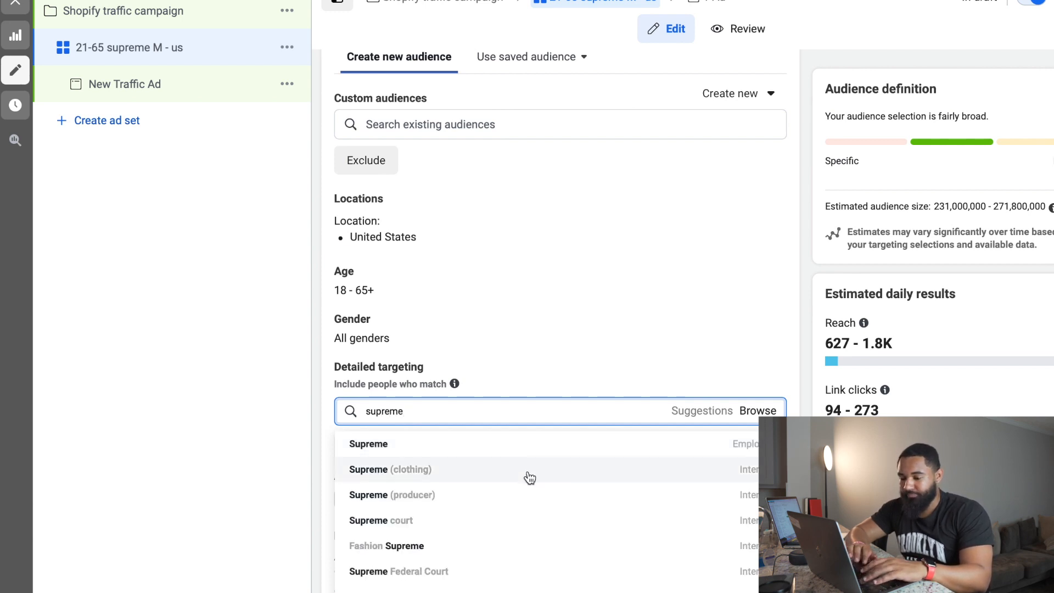
click(530, 477)
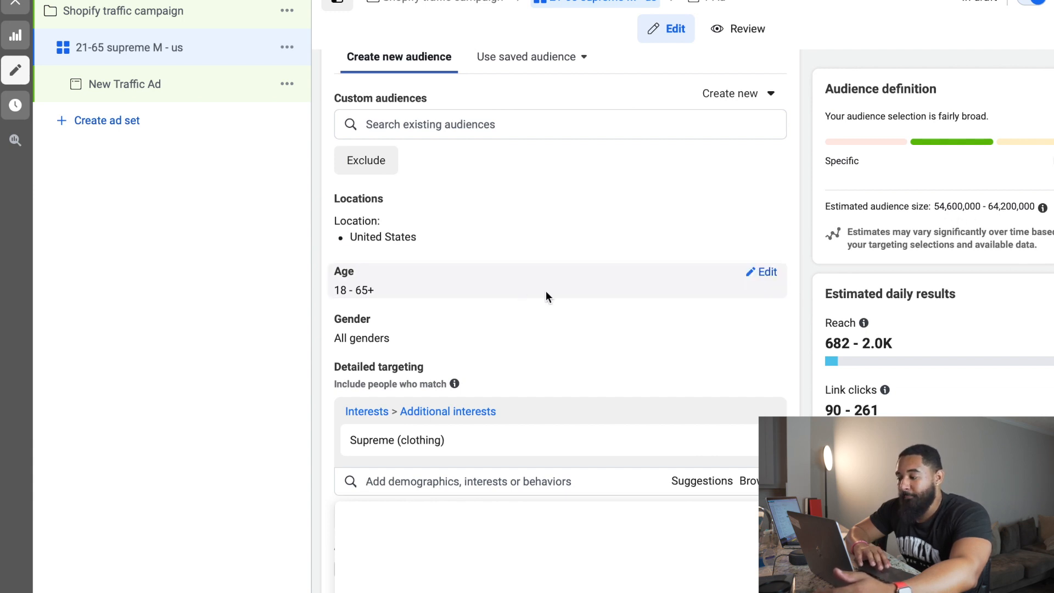
Step: Restrict the audience to men aged 21 to 35
click(768, 321)
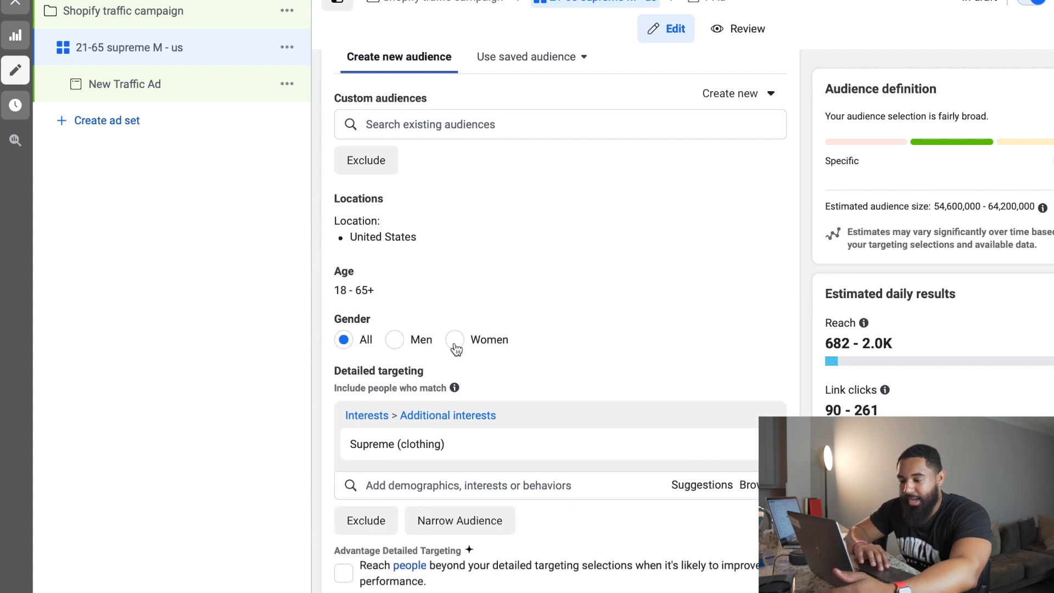
click(397, 342)
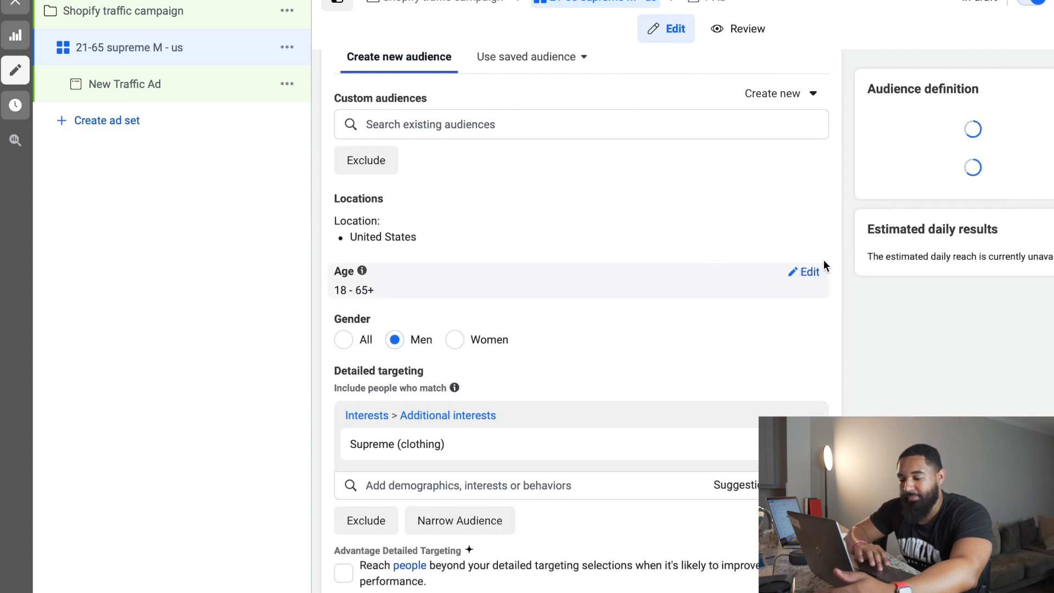
click(804, 273)
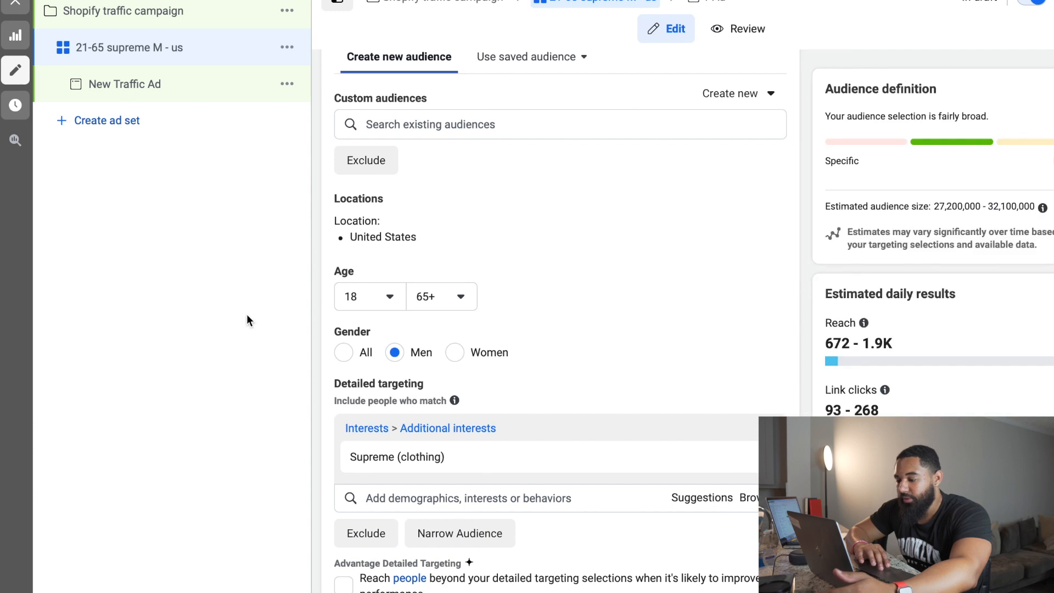
click(386, 297)
scroll(384, 472, down, 2)
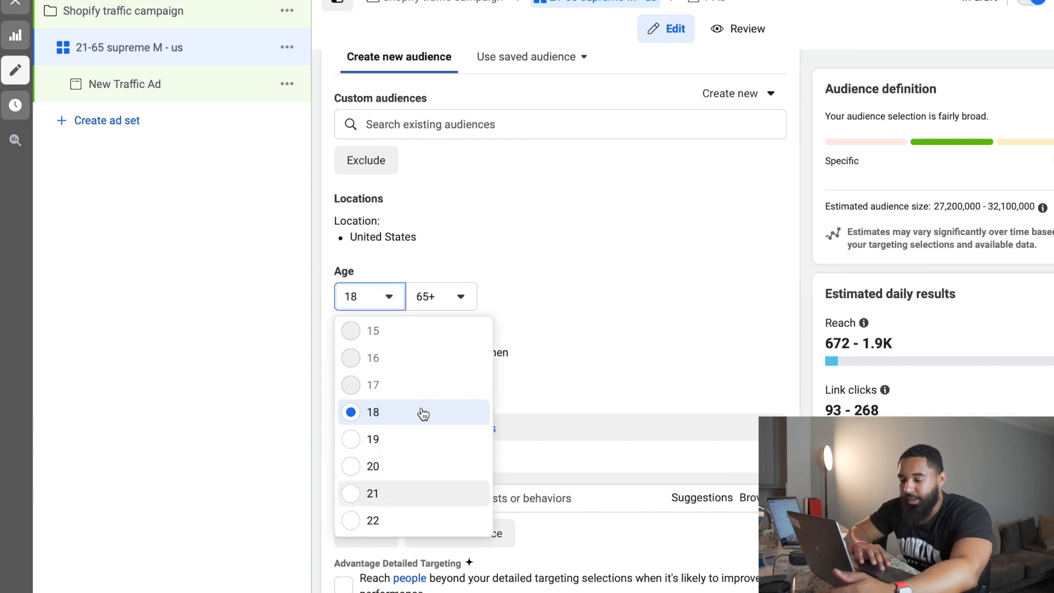
click(385, 493)
click(461, 294)
scroll(481, 475, down, 13)
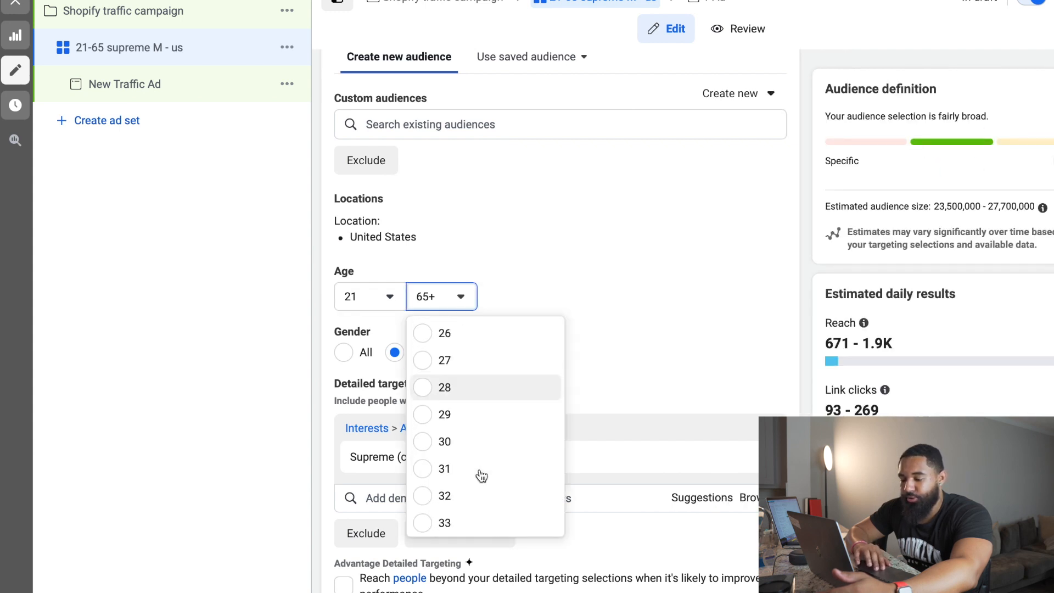
scroll(481, 475, down, 4)
click(483, 468)
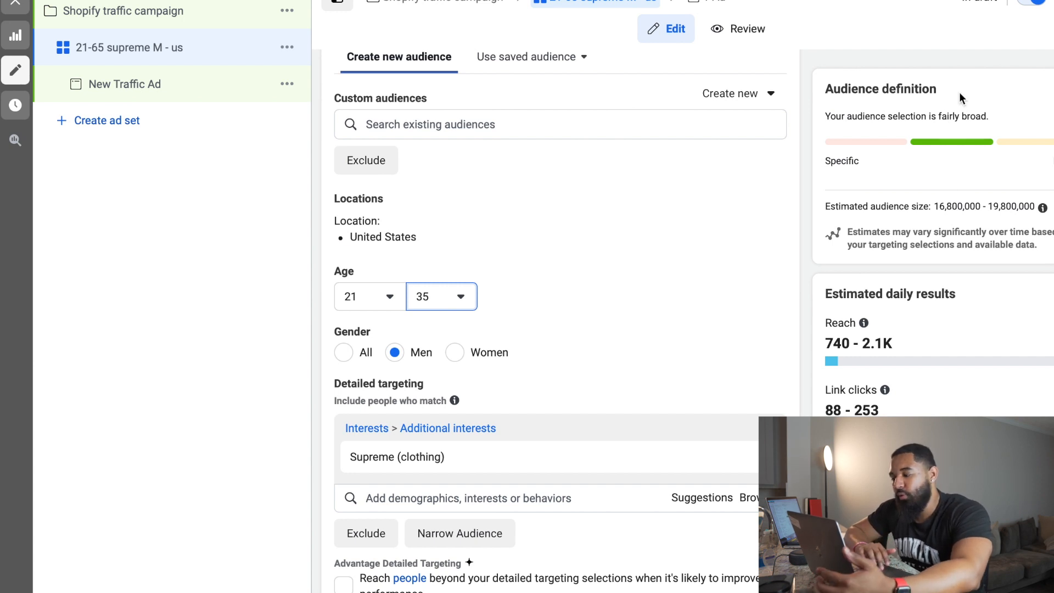
Step: Switch the ad set to manual placements and exclude the Audience network platform
scroll(742, 211, down, 2)
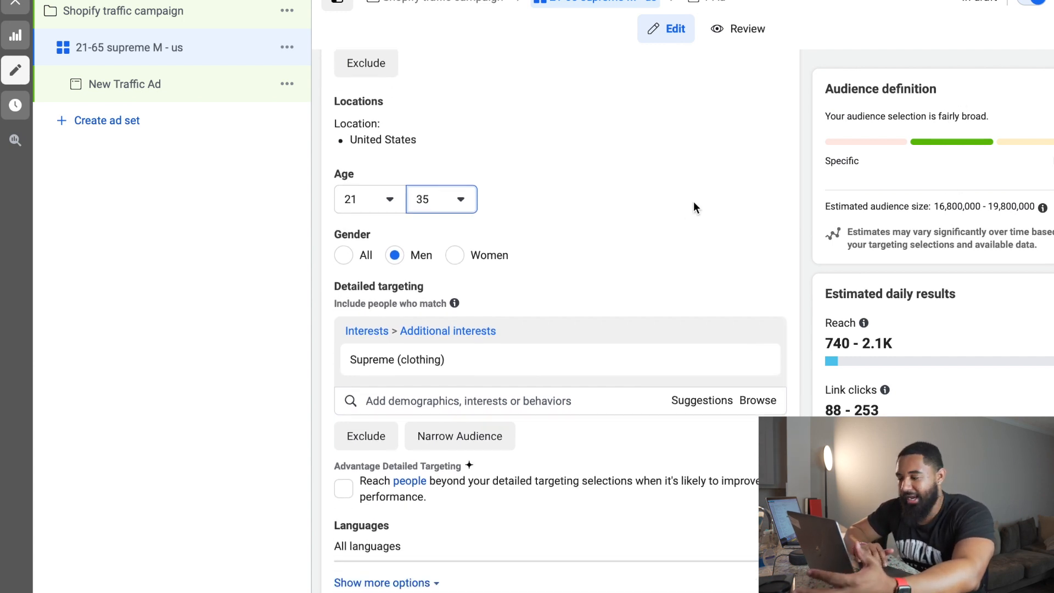
scroll(694, 201, down, 4)
scroll(661, 291, down, 5)
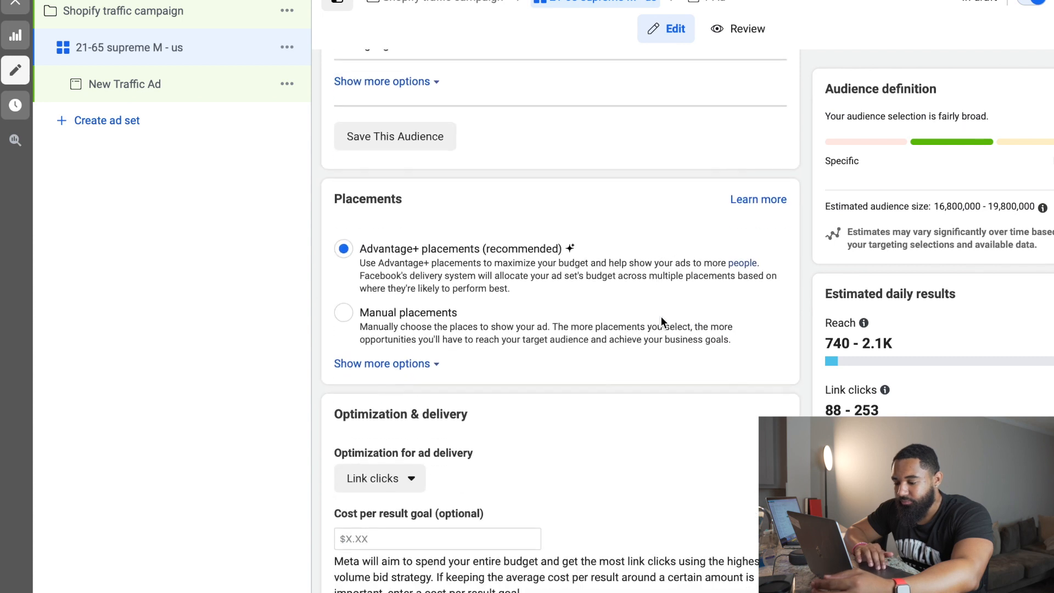
scroll(706, 333, down, 1)
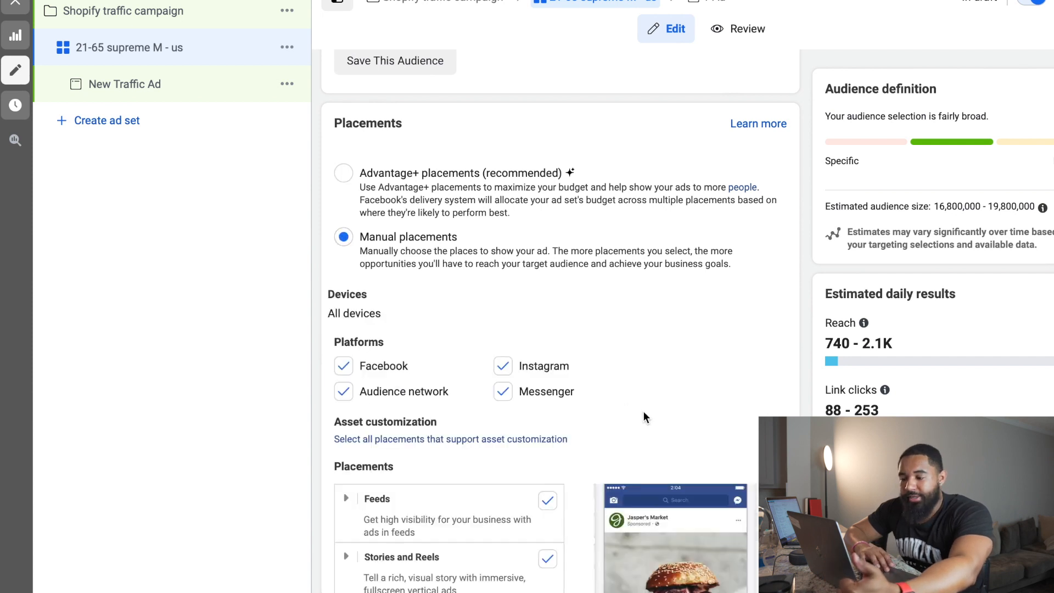
scroll(643, 417, down, 3)
click(344, 256)
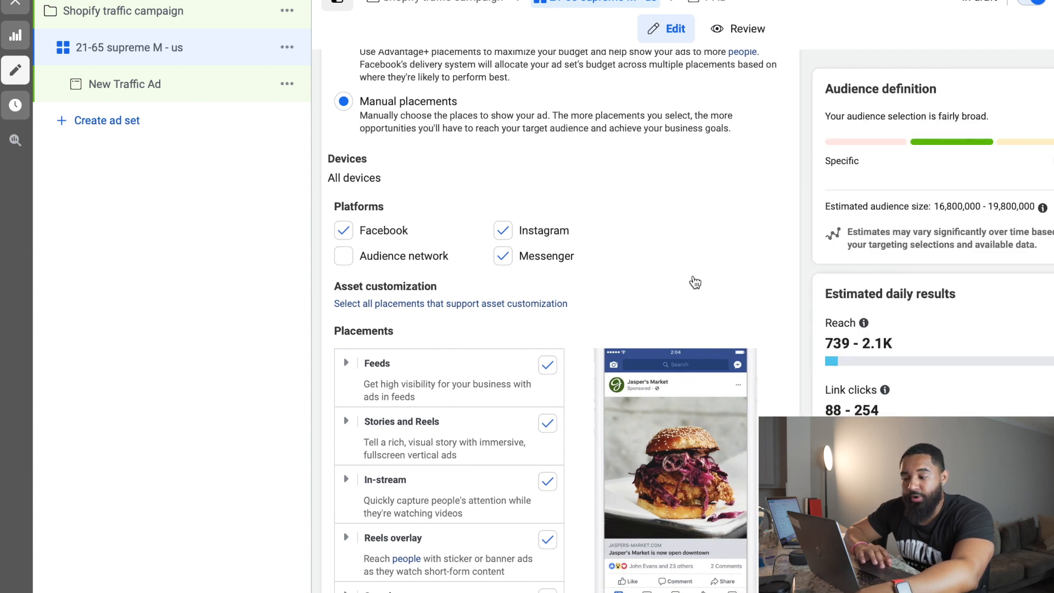
Step: Exclude the Messenger platform, and include all Stories and Reels placements
scroll(694, 280, down, 3)
scroll(694, 281, down, 2)
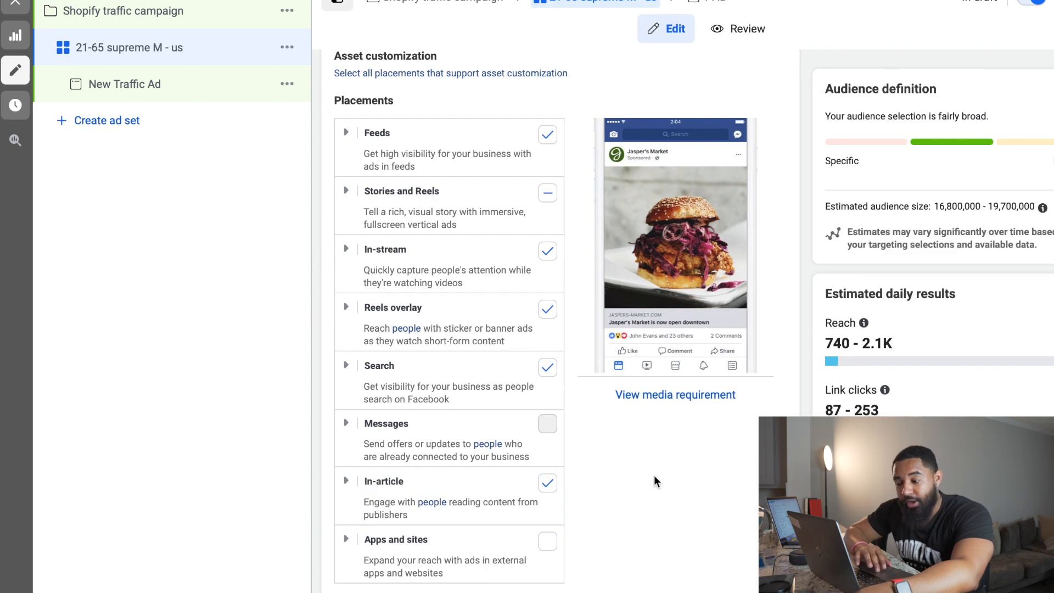
scroll(675, 477, up, 1)
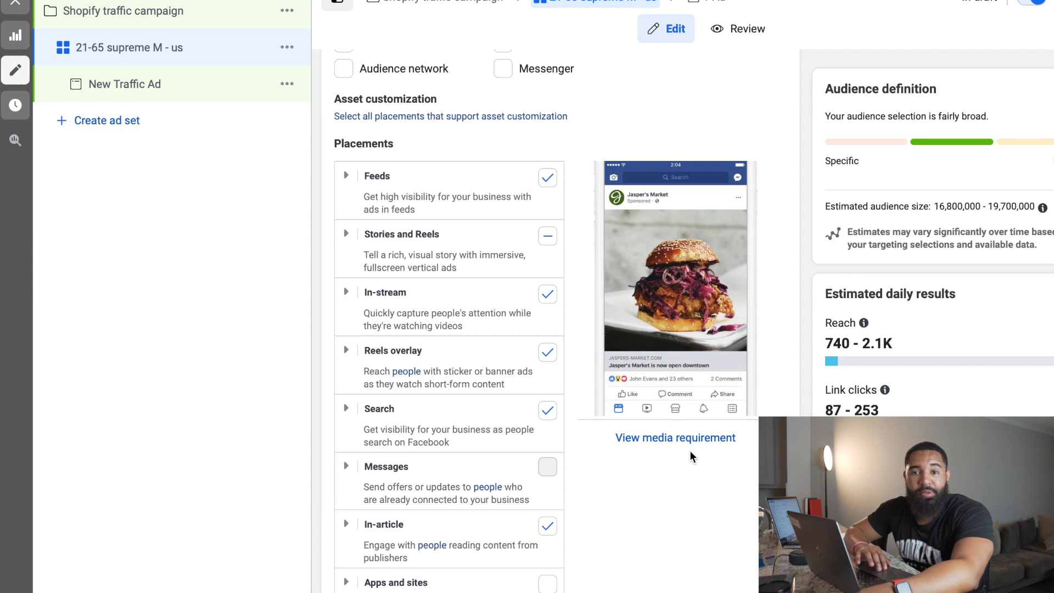
scroll(689, 450, down, 1)
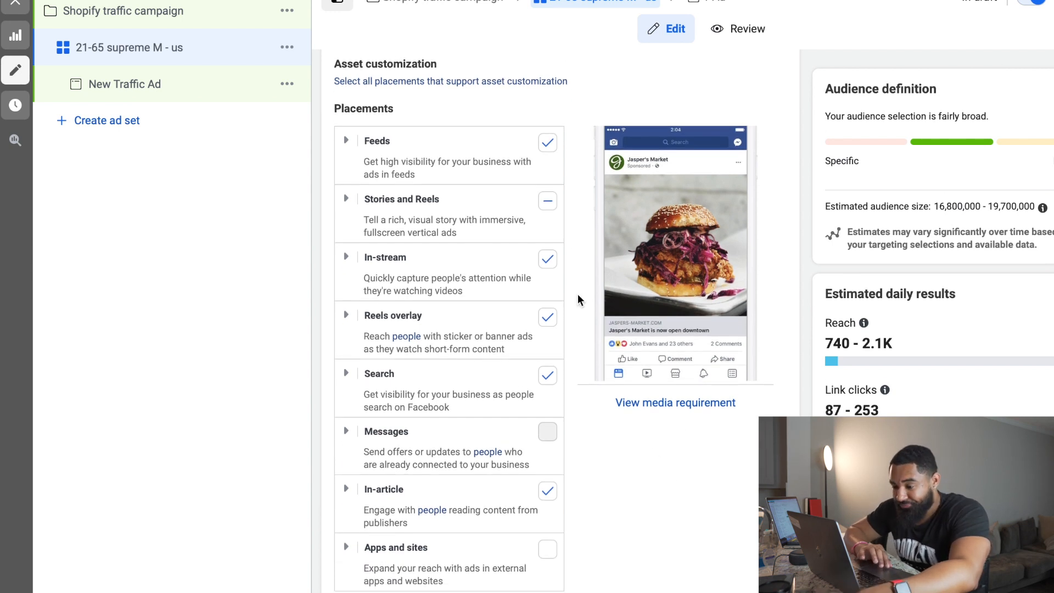
click(548, 208)
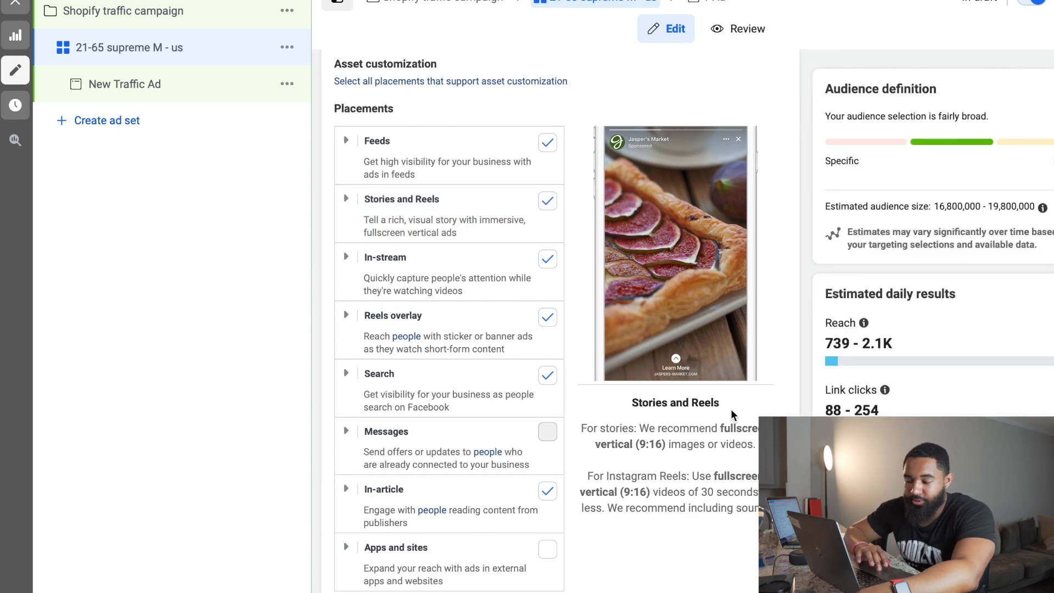
Step: Exclude the In-stream, Reels overlay, Search, and In-article placements from the ad set
scroll(730, 410, down, 1)
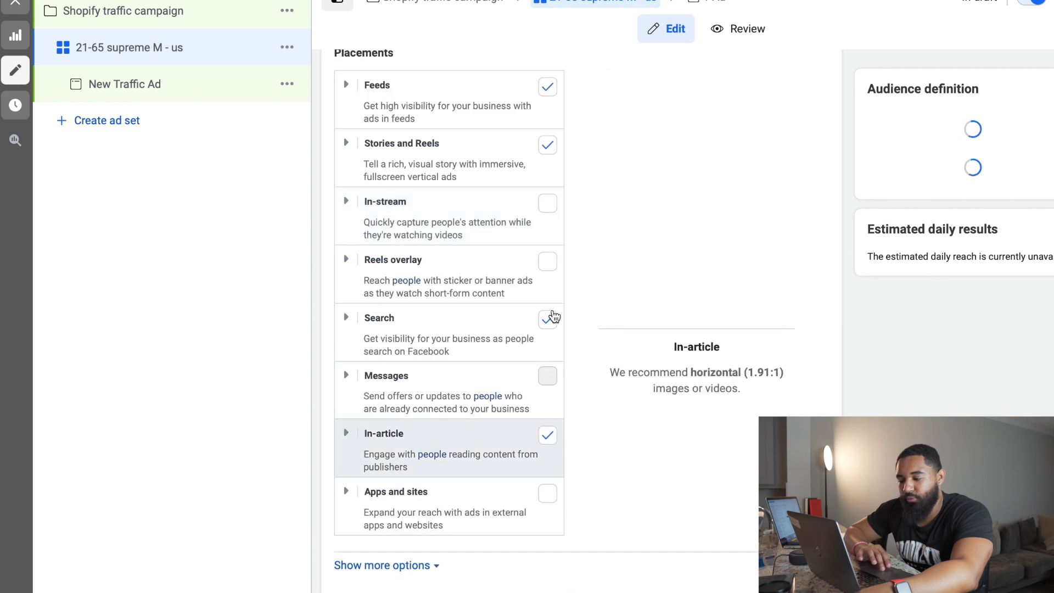
scroll(554, 317, up, 3)
scroll(510, 224, up, 6)
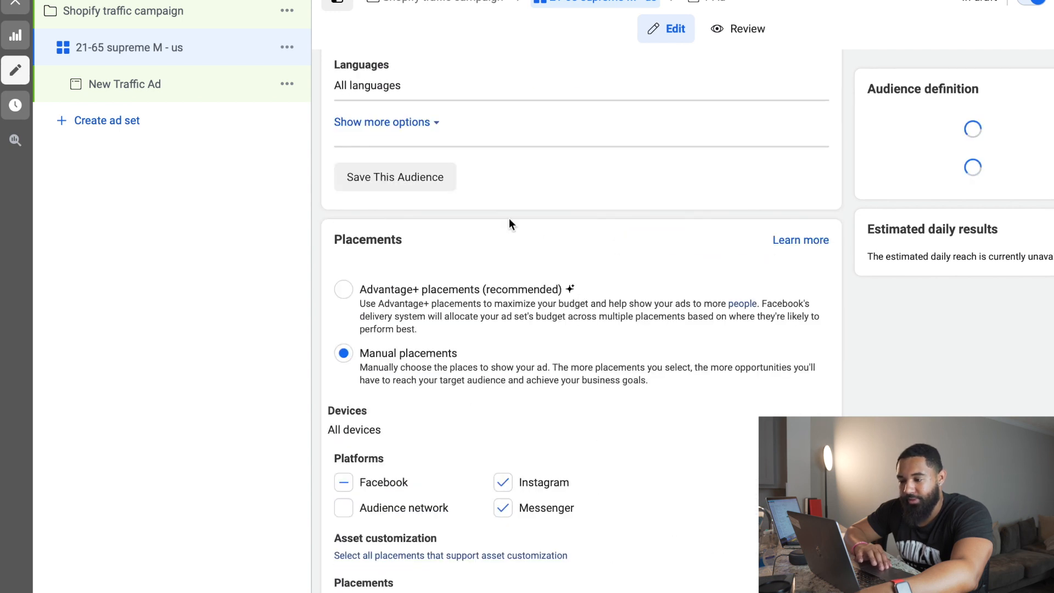
scroll(510, 296, down, 6)
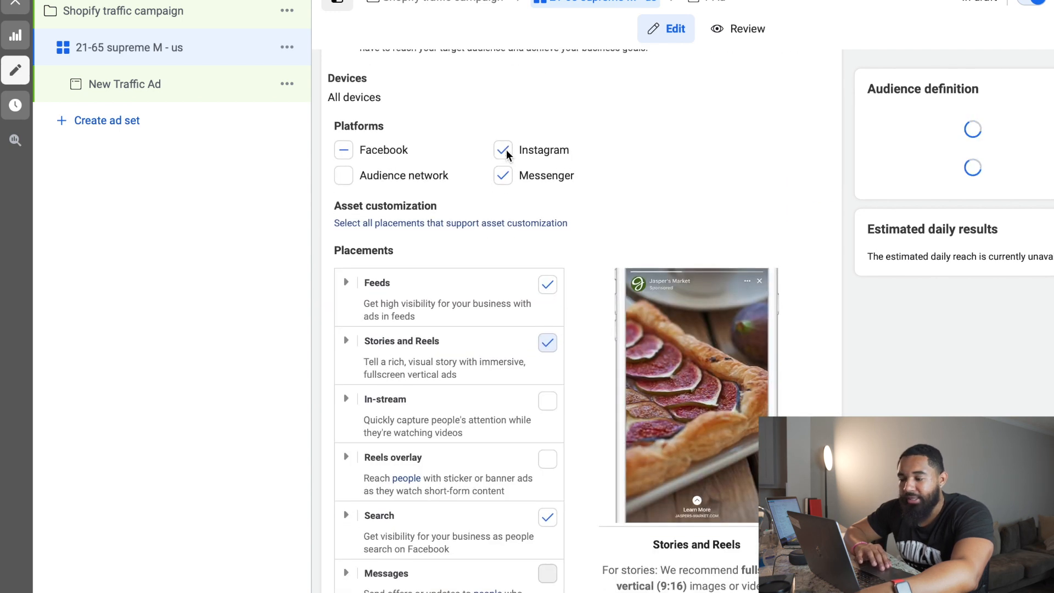
scroll(511, 380, down, 1)
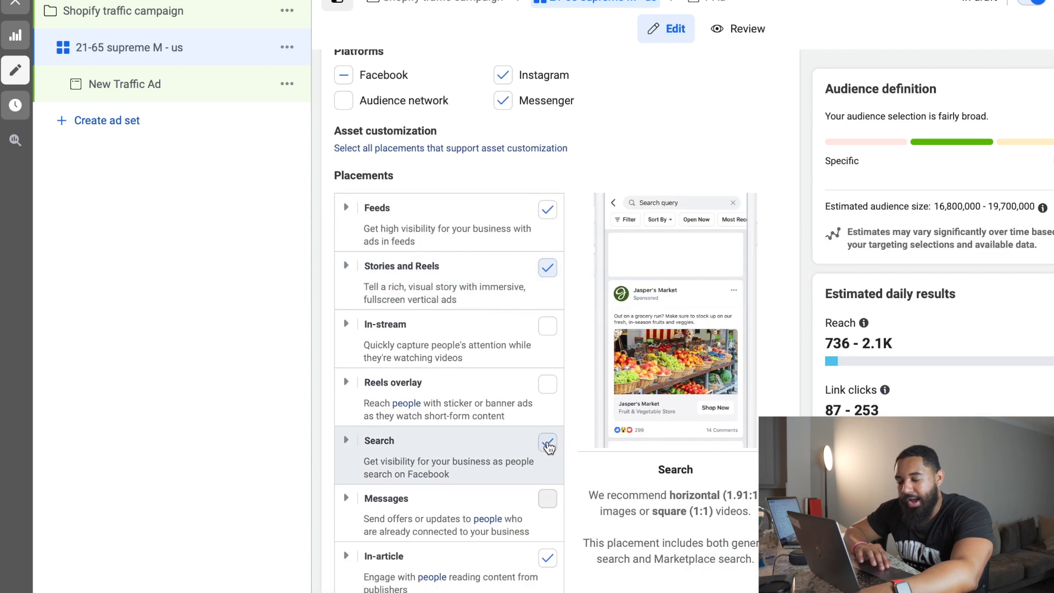
click(548, 447)
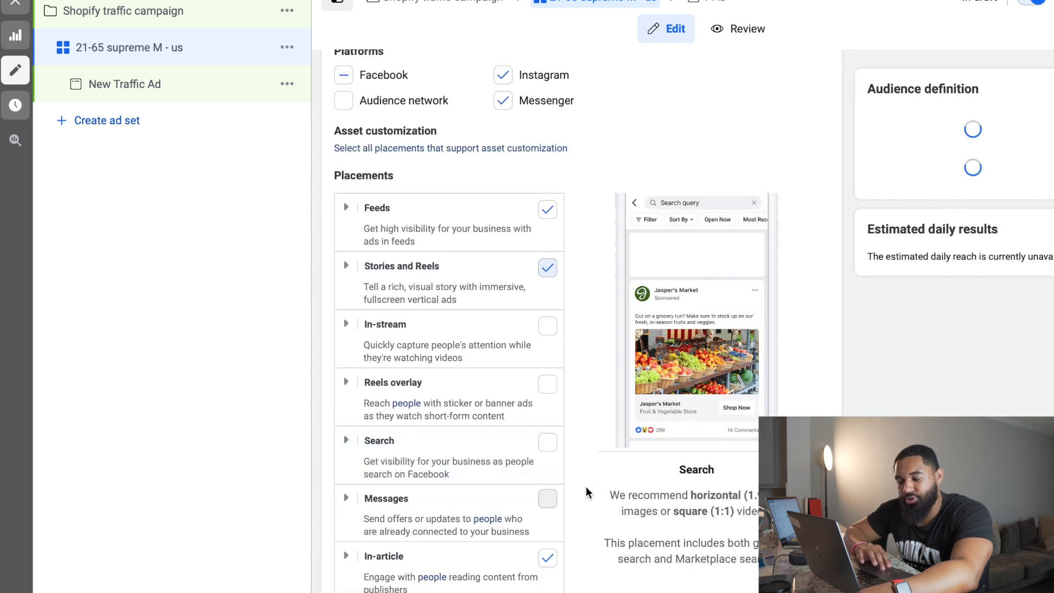
scroll(585, 474, down, 3)
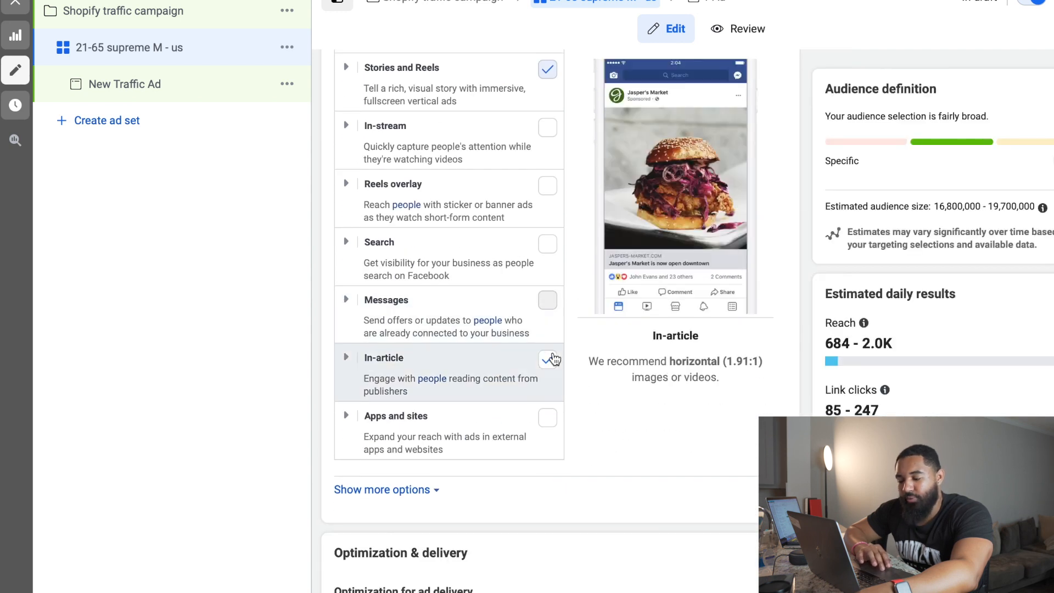
click(549, 359)
scroll(614, 469, down, 1)
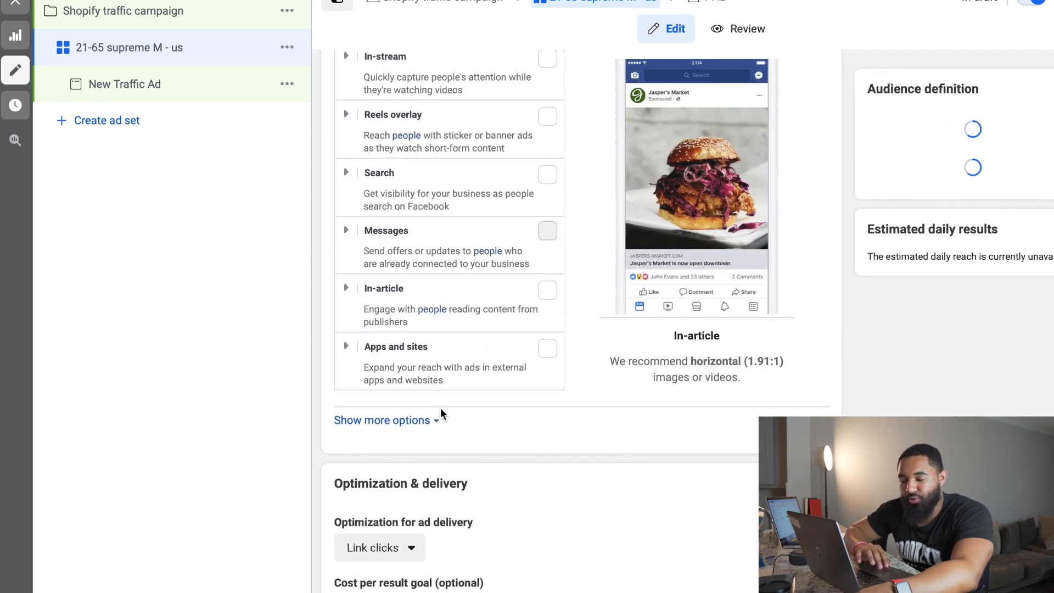
Step: Expand the additional placement options and keep the ads running on all mobile devices
click(431, 419)
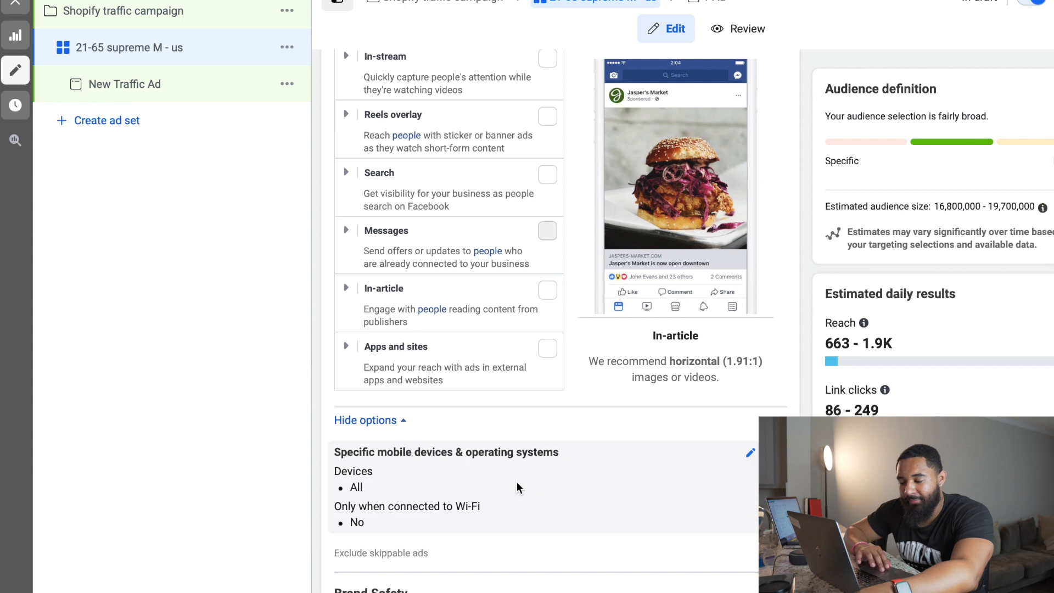
scroll(615, 467, down, 1)
click(751, 435)
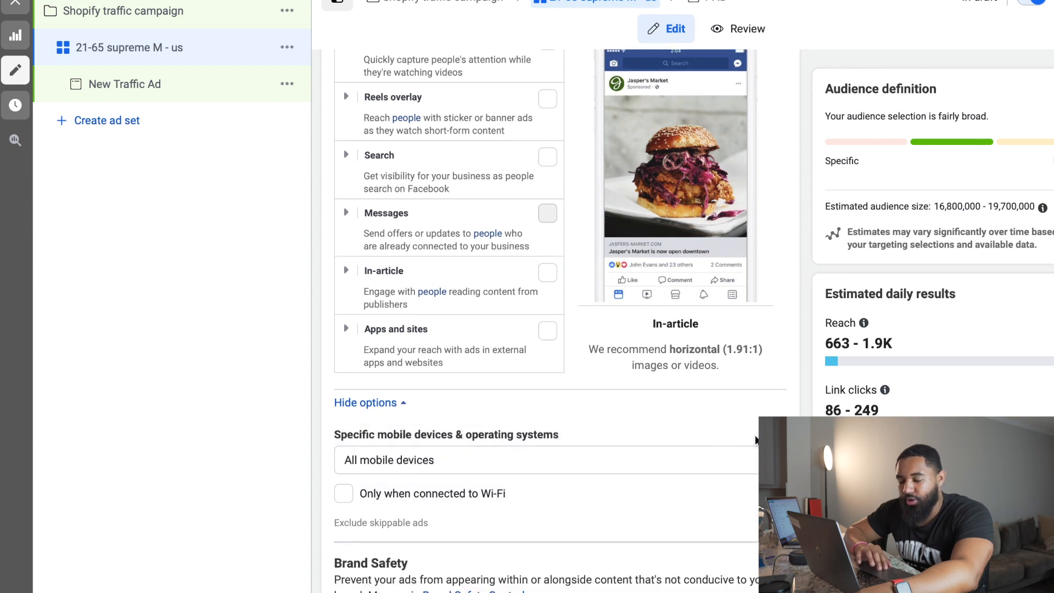
click(495, 464)
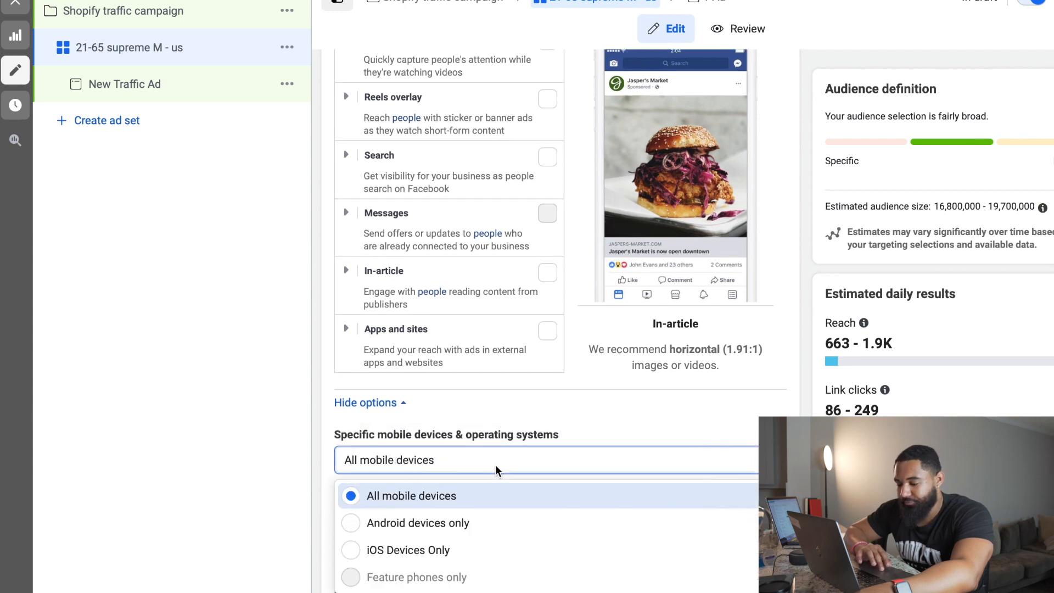
click(496, 500)
scroll(534, 407, up, 10)
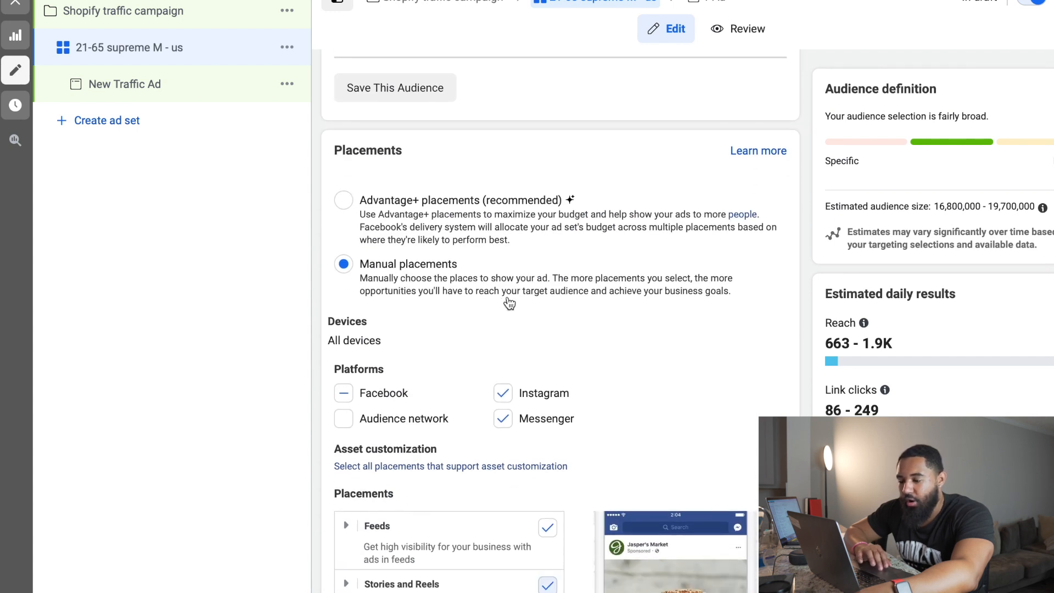
scroll(671, 318, down, 7)
scroll(509, 473, down, 8)
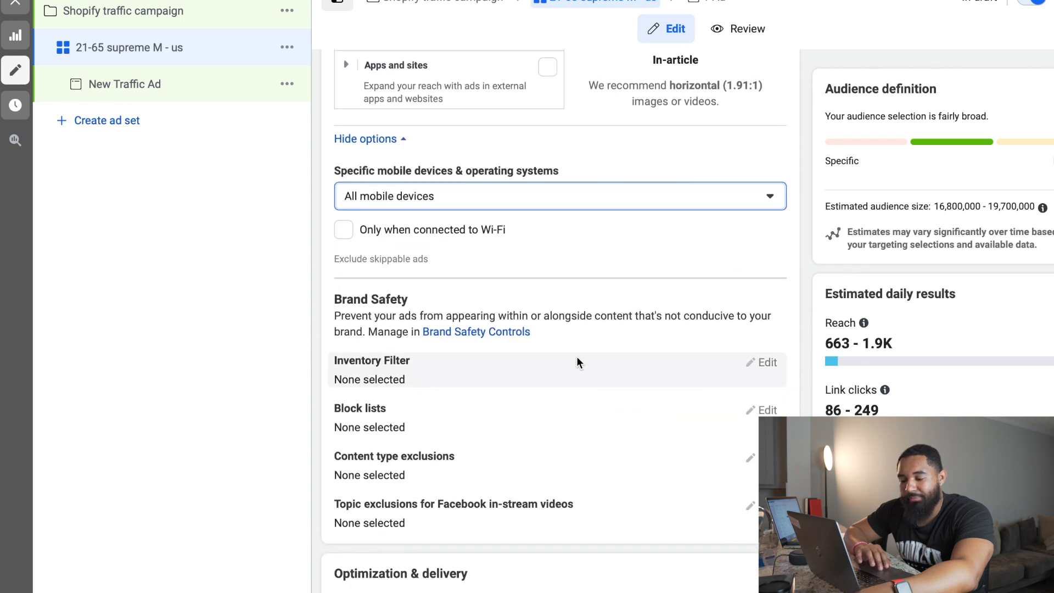
scroll(626, 293, down, 4)
scroll(624, 292, up, 7)
scroll(623, 289, up, 1)
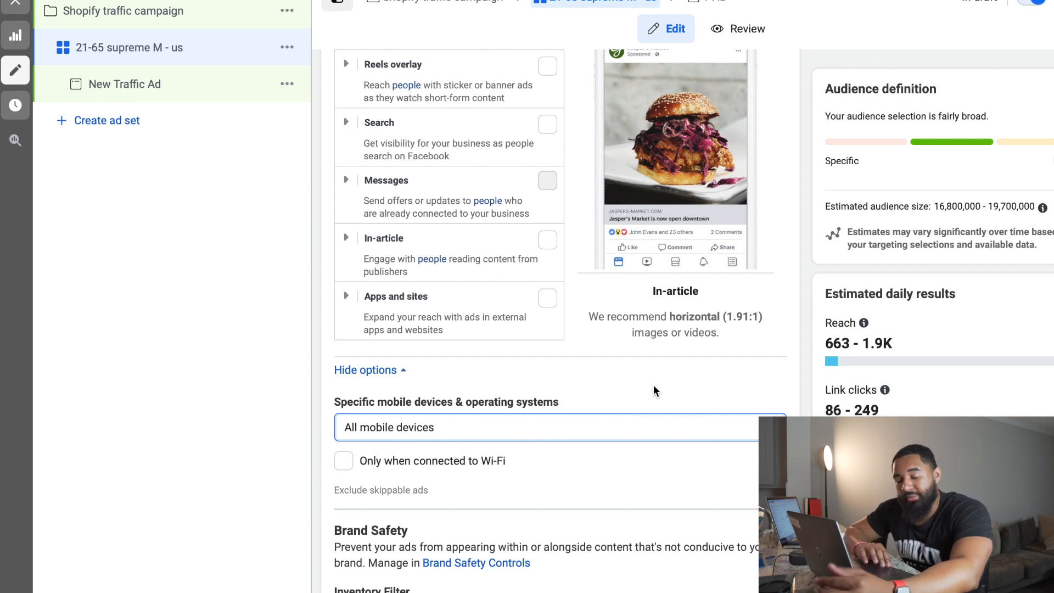
Step: Choose Link clicks as the optimization for ad delivery
scroll(667, 379, down, 4)
scroll(639, 417, down, 5)
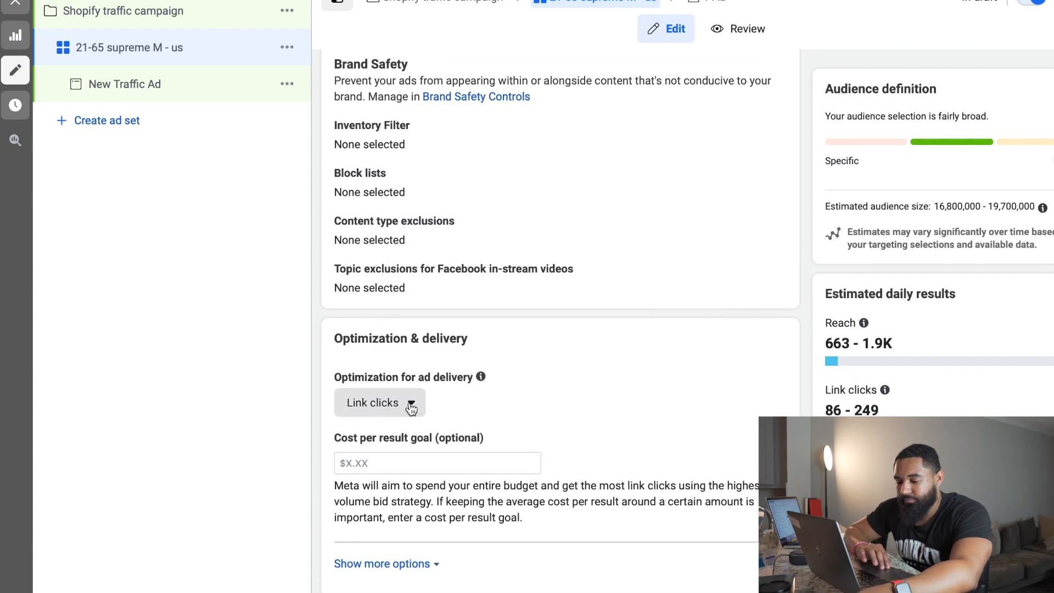
click(410, 405)
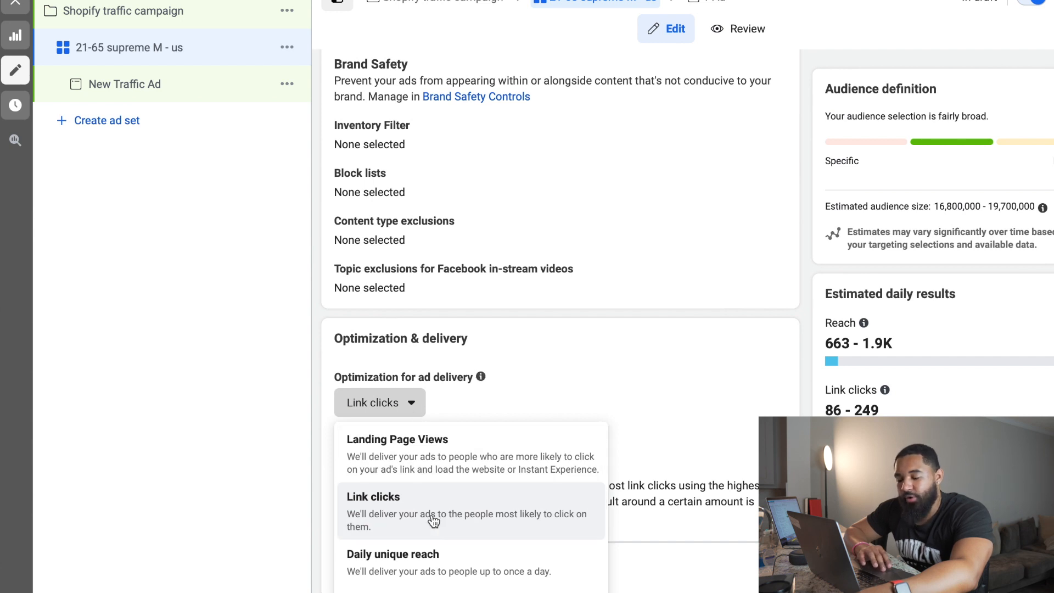
scroll(433, 582, down, 1)
scroll(430, 543, up, 1)
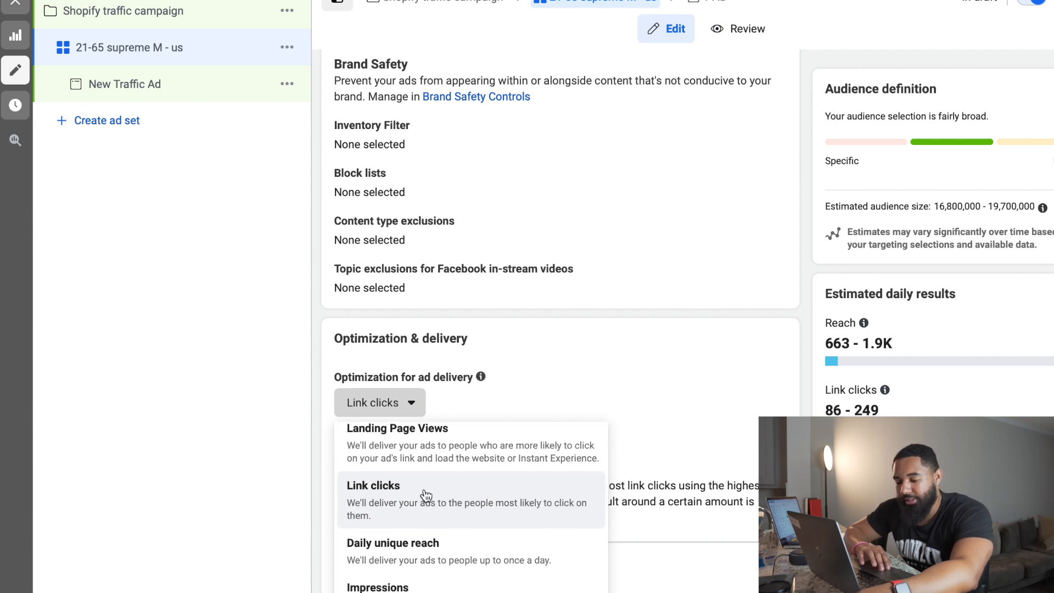
scroll(427, 466, up, 1)
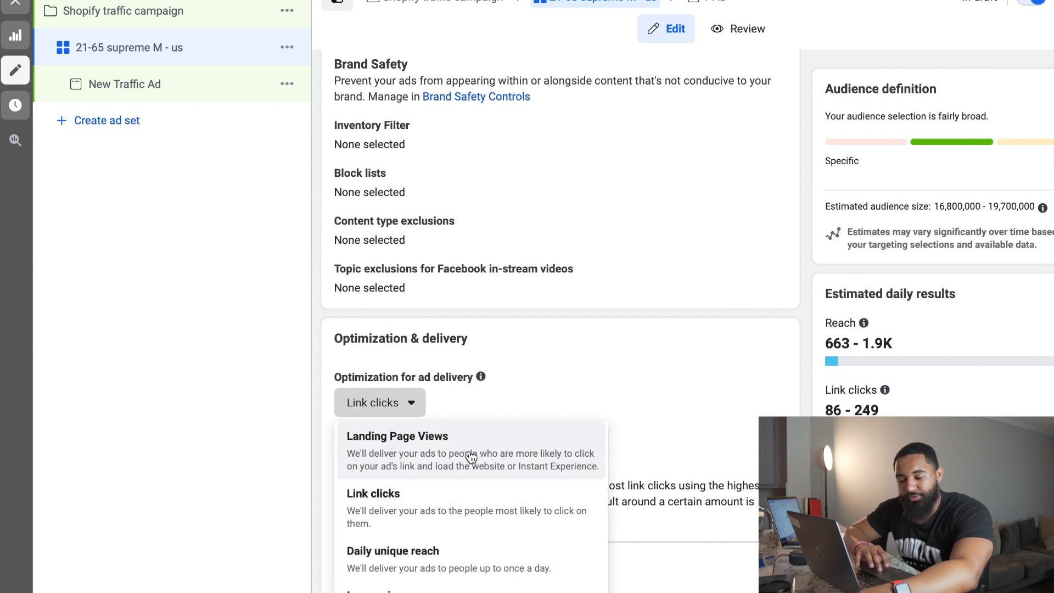
click(455, 512)
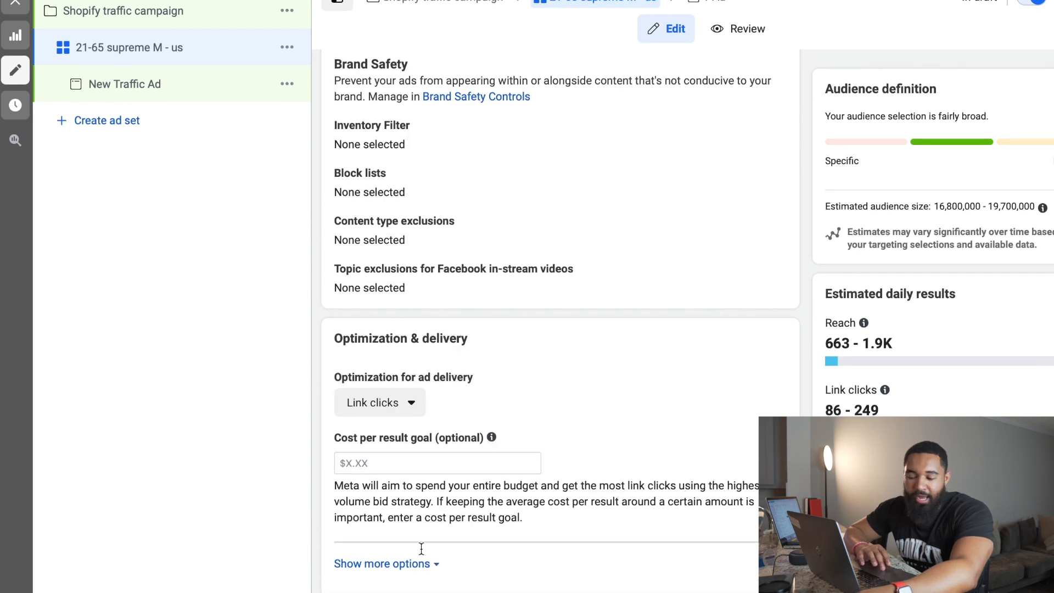
Step: Expand the additional delivery options and set when charges apply to Link click (CPC)
click(379, 563)
scroll(667, 450, down, 2)
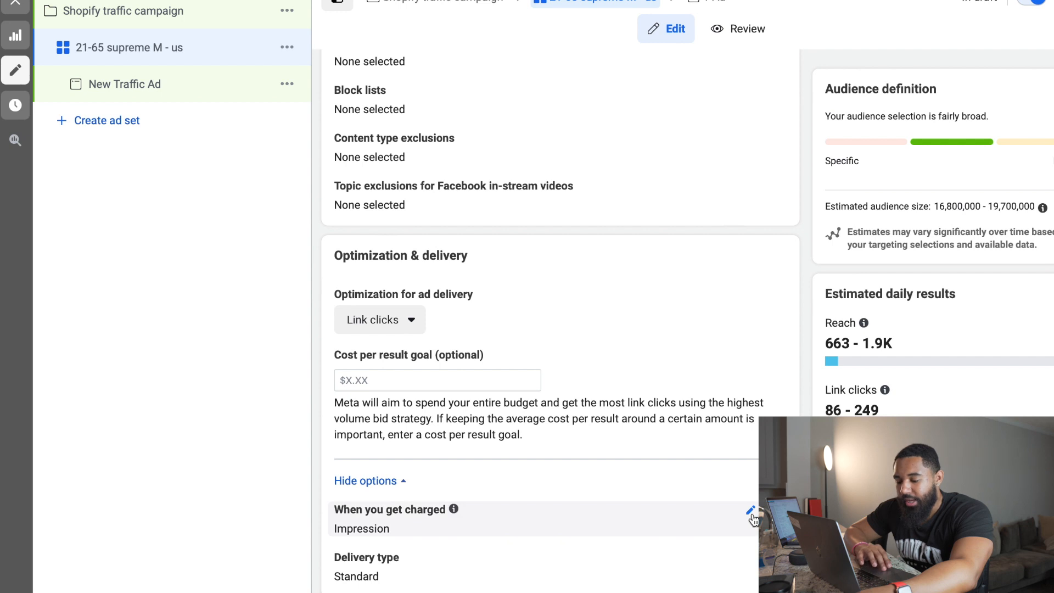
click(752, 516)
click(584, 546)
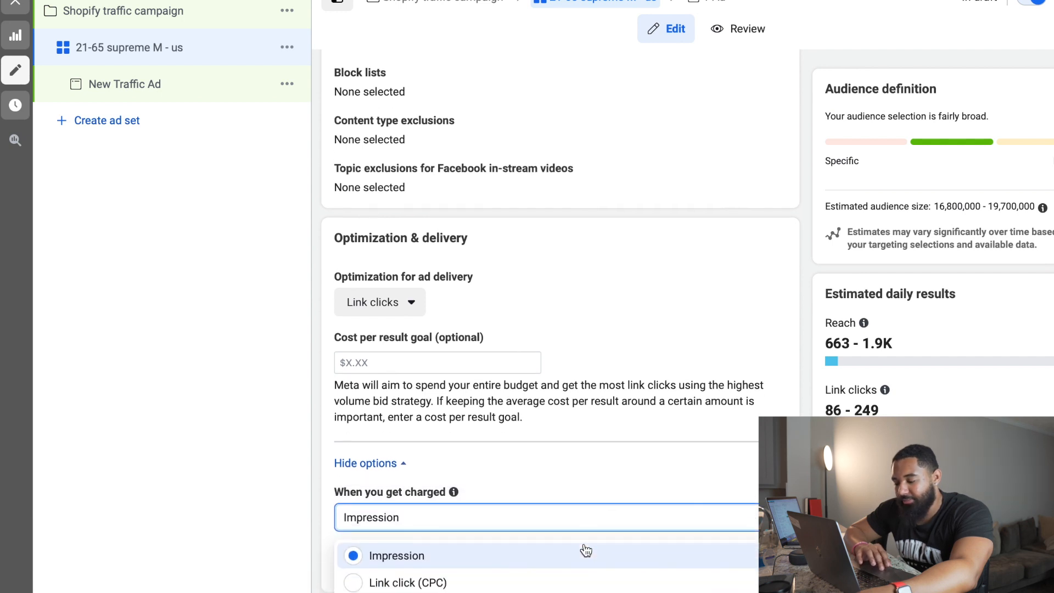
click(566, 588)
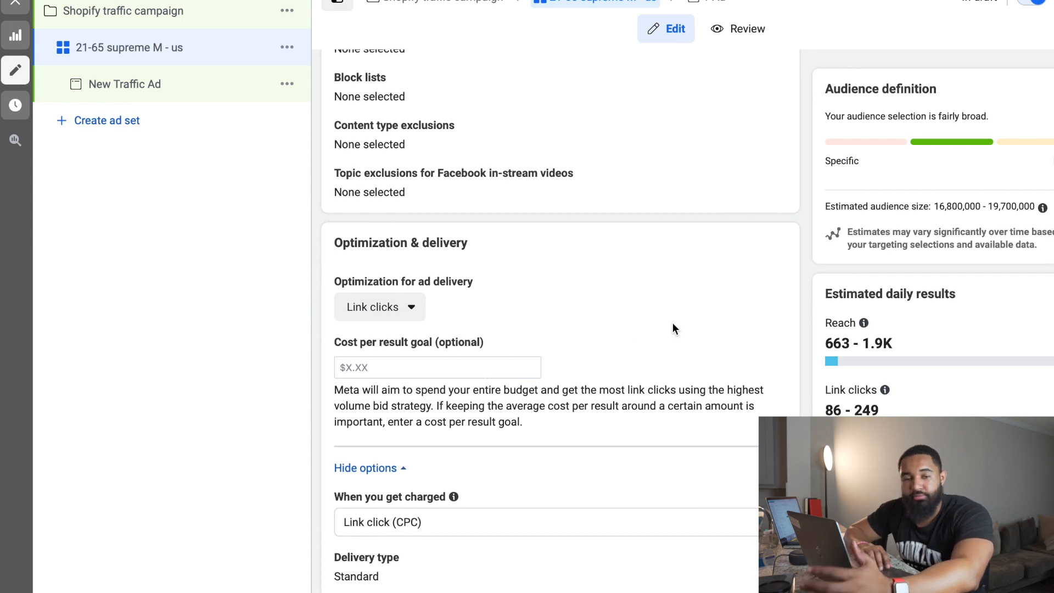
Step: Review the ad set's conversion, audience, and placement settings, and move on to New Traffic Ad
scroll(631, 189, up, 20)
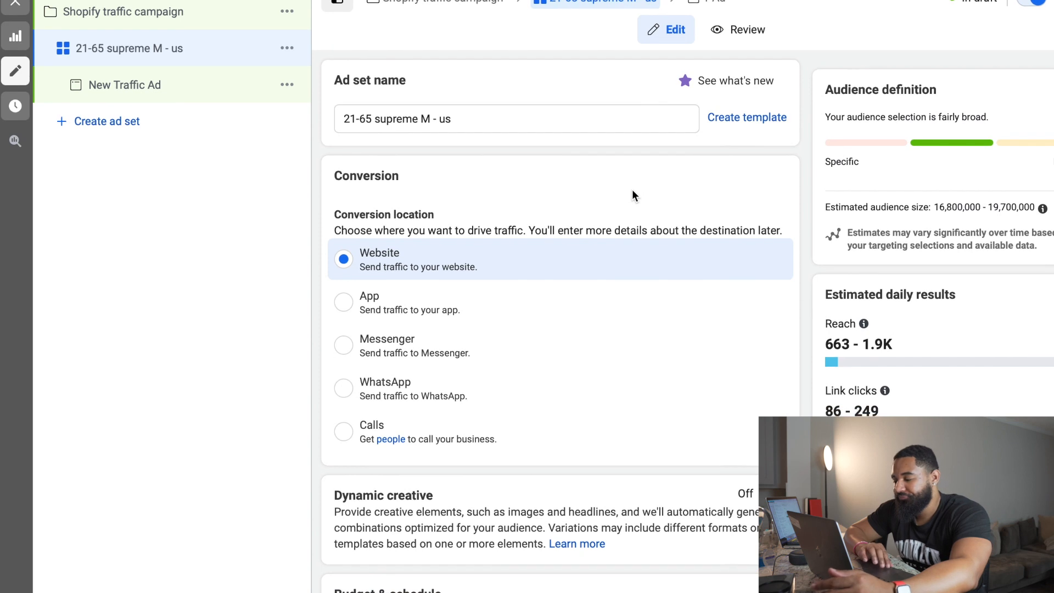
scroll(632, 189, down, 15)
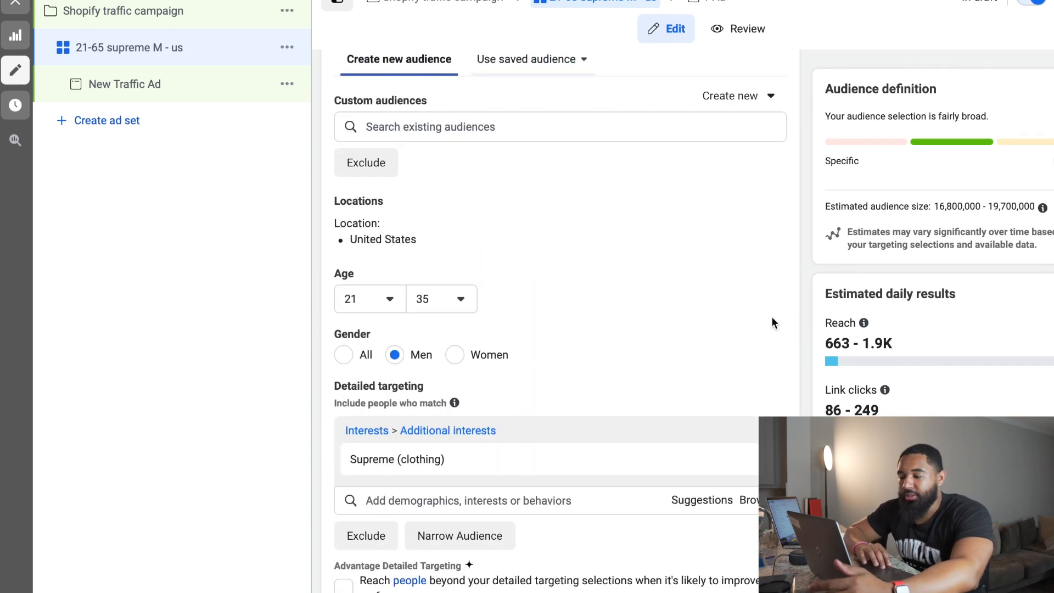
scroll(714, 385, down, 3)
scroll(698, 328, down, 3)
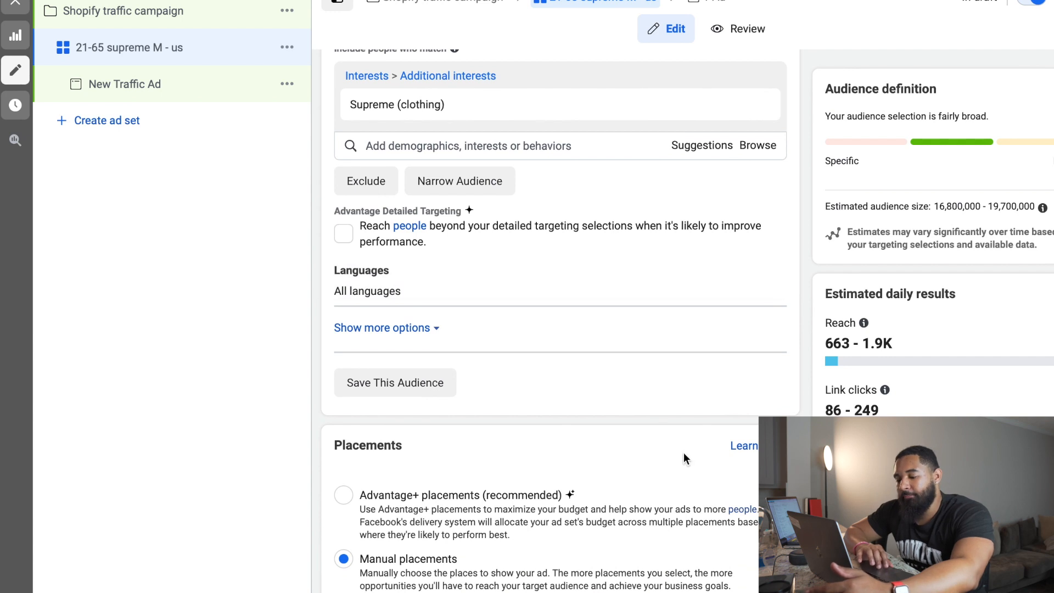
scroll(684, 452, down, 10)
scroll(683, 453, down, 4)
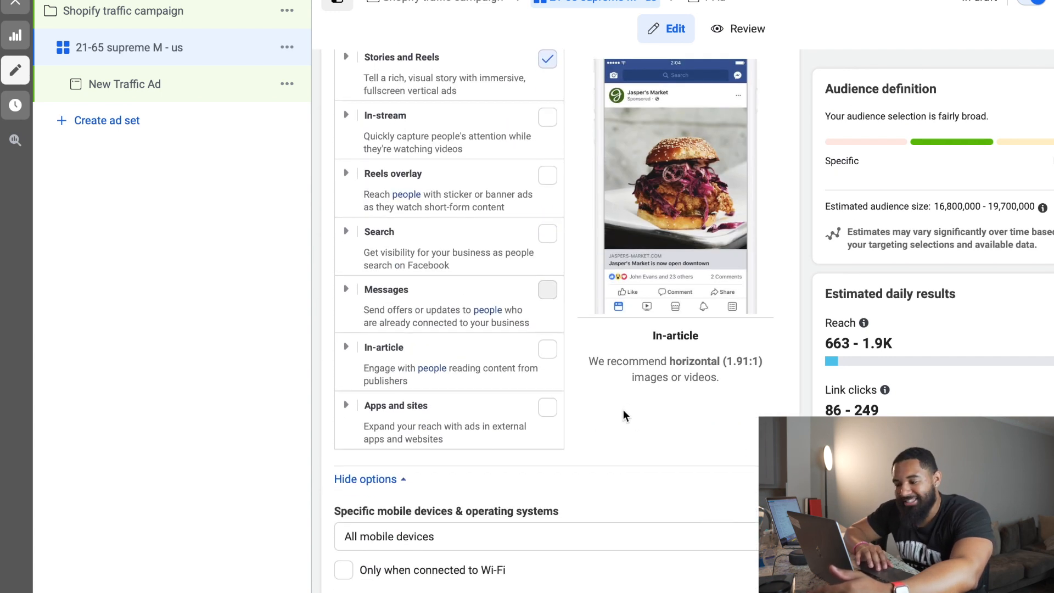
scroll(622, 415, up, 5)
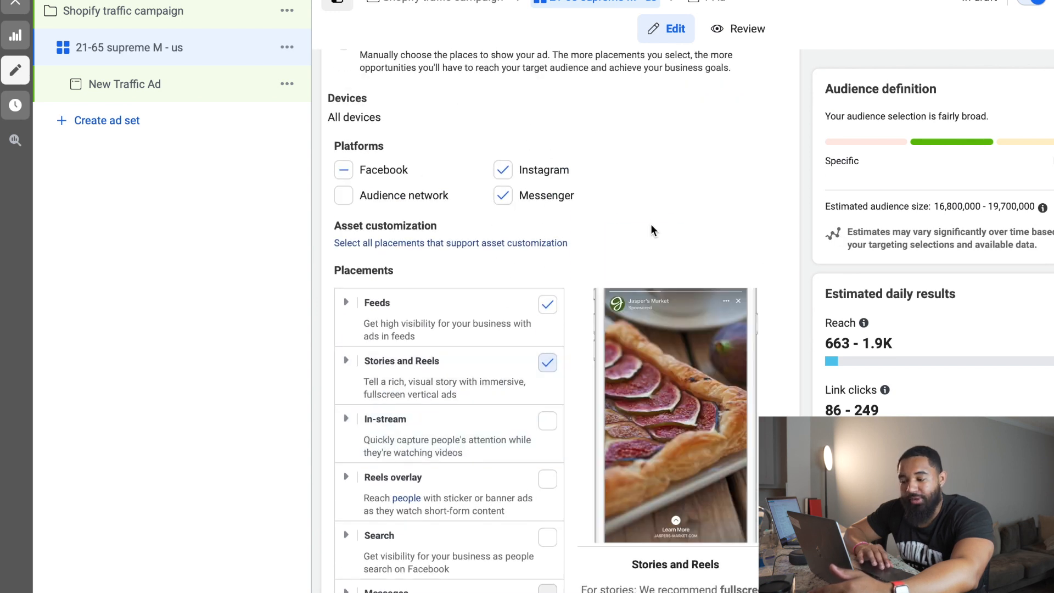
scroll(648, 219, down, 10)
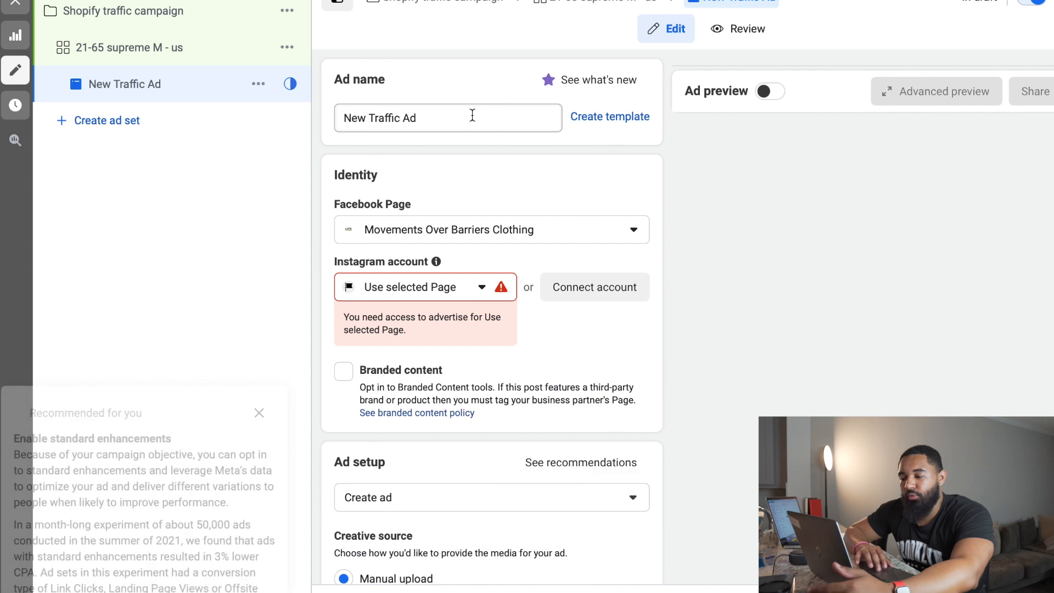
Step: Examine the ad's identity, creative source, format, media, text, and destination options
click(257, 294)
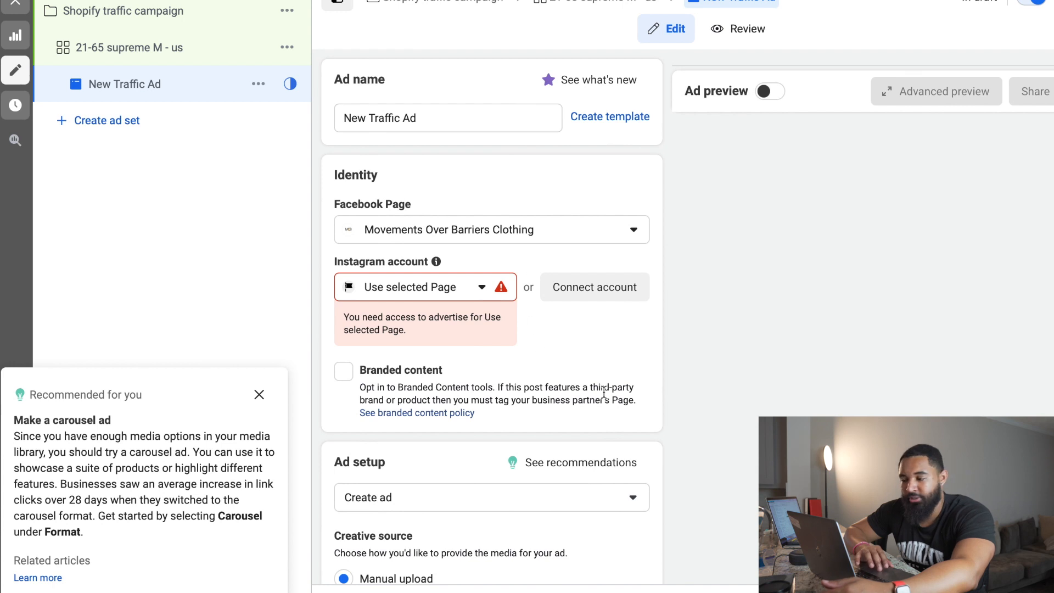
scroll(601, 385, down, 7)
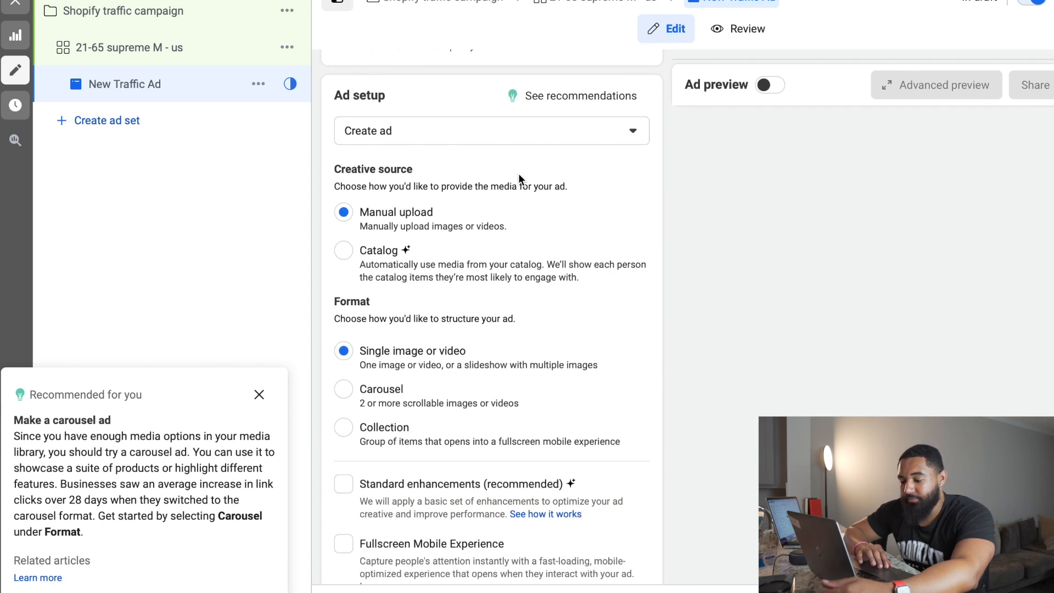
scroll(530, 214, down, 1)
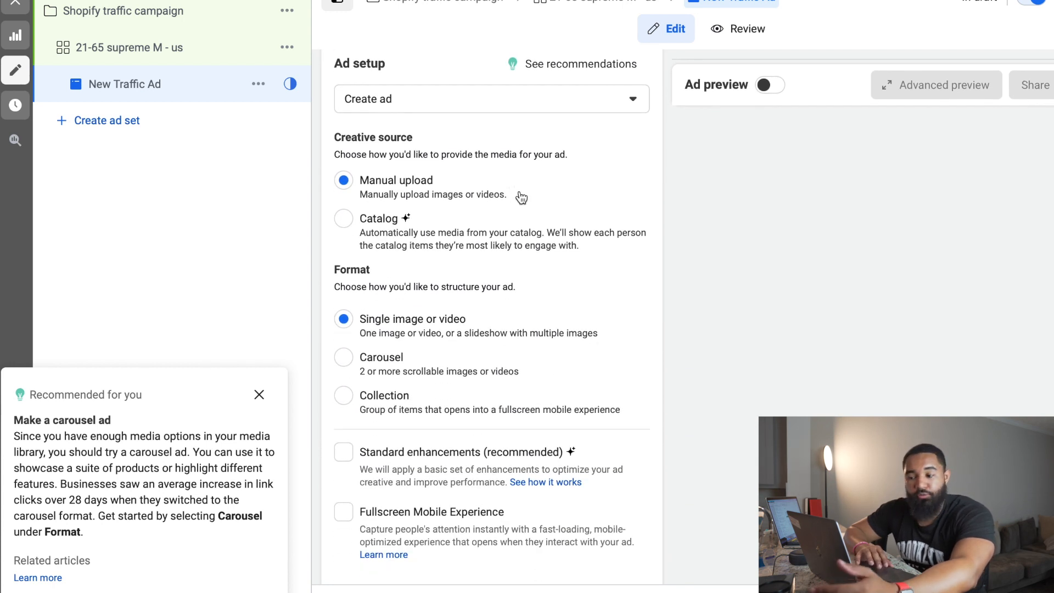
scroll(530, 214, up, 1)
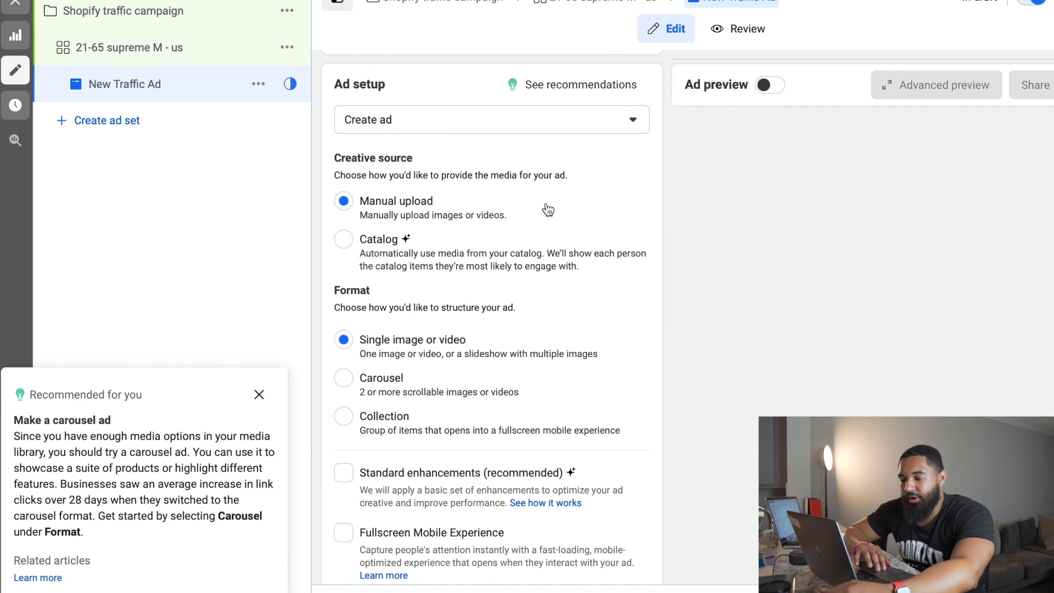
scroll(565, 219, down, 2)
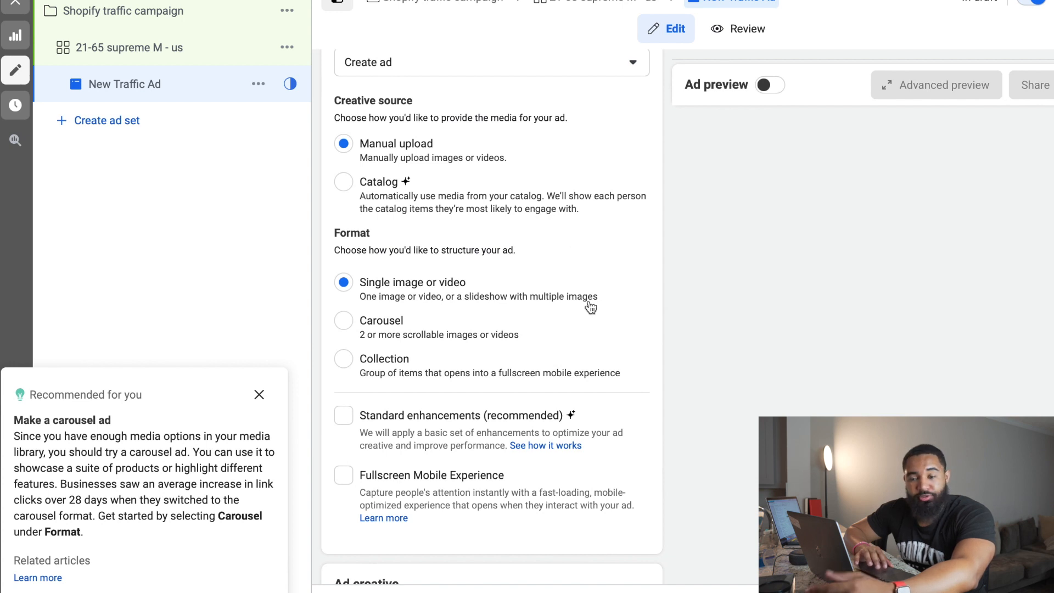
scroll(614, 311, down, 5)
scroll(627, 311, down, 1)
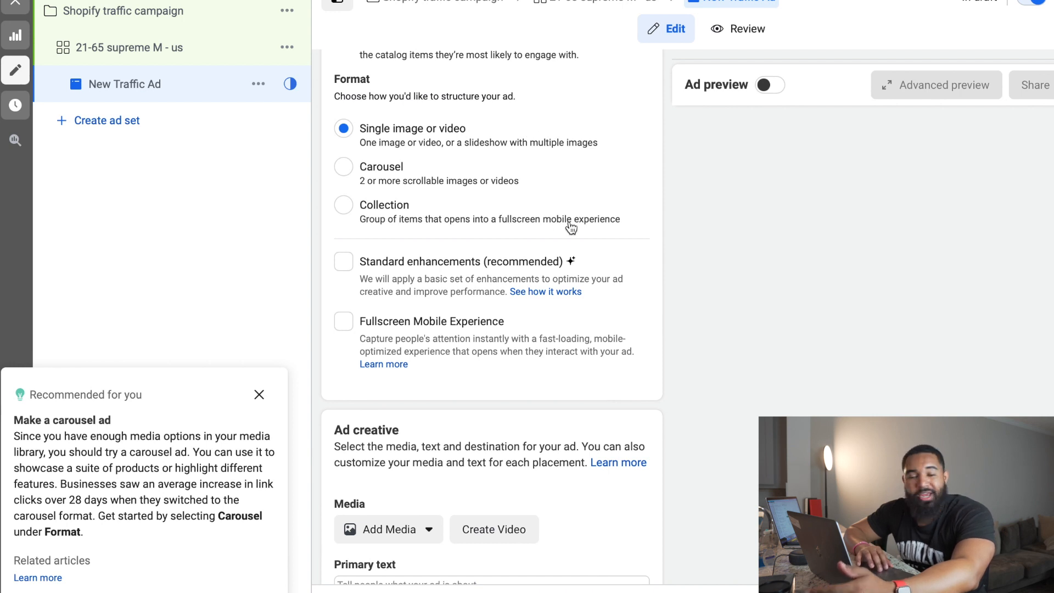
scroll(588, 360, down, 2)
scroll(535, 361, down, 2)
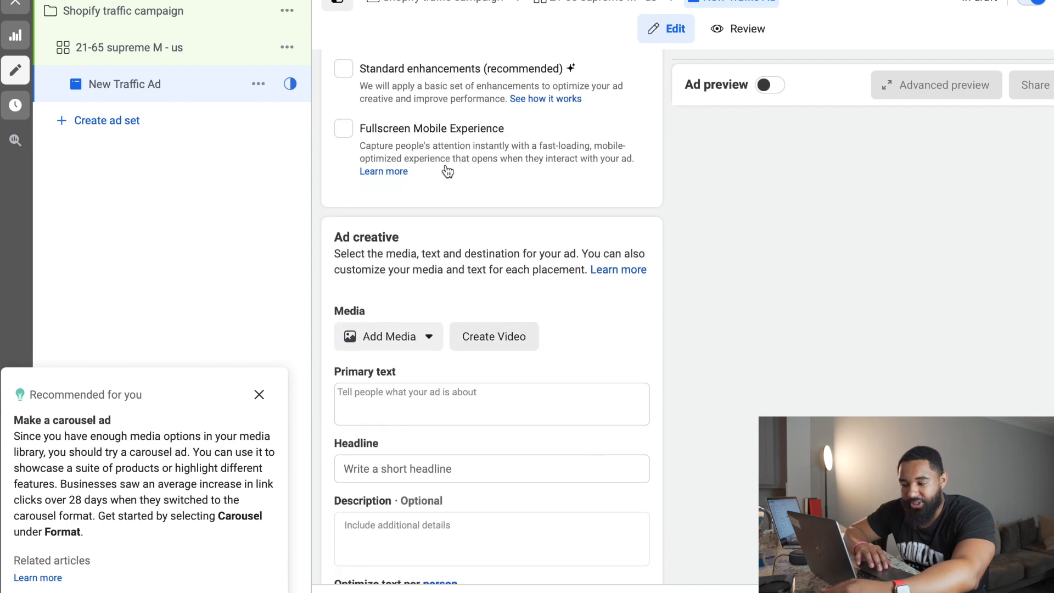
scroll(589, 276, down, 3)
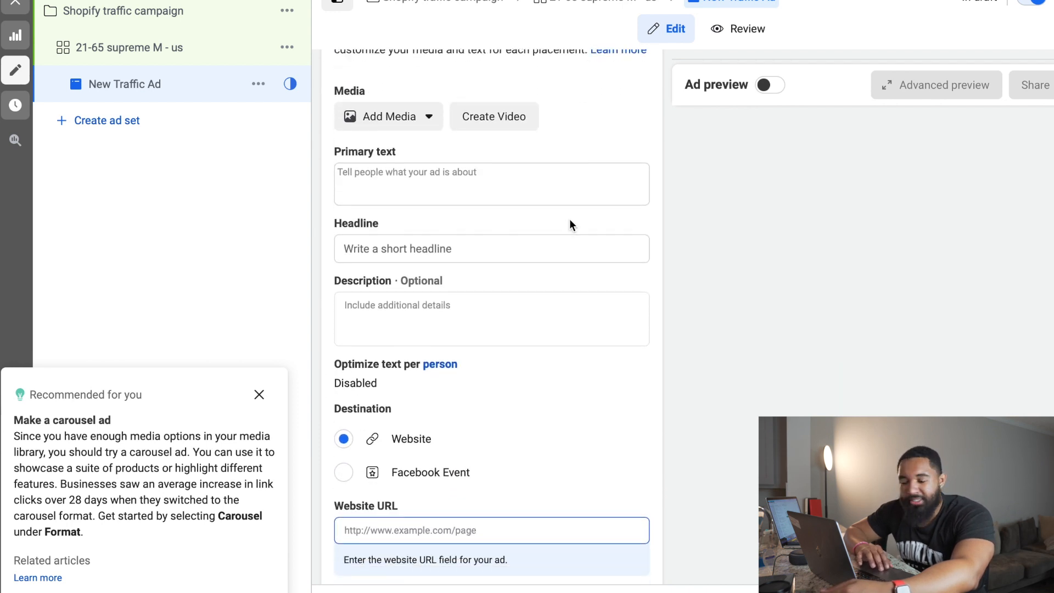
Step: Open the video selection for the ad's media and close it without adding a video
scroll(597, 207, down, 1)
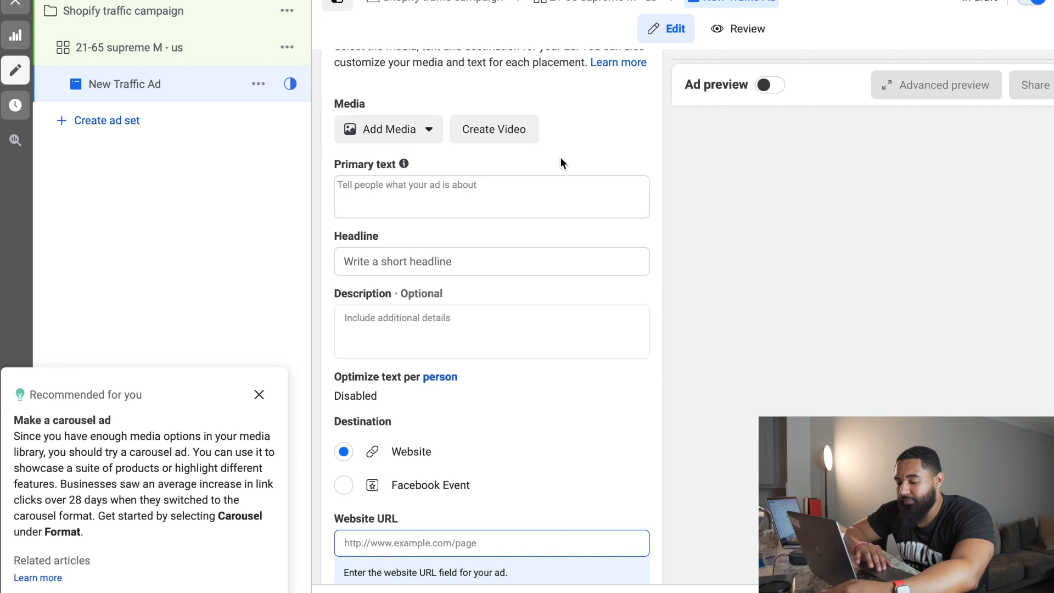
click(431, 139)
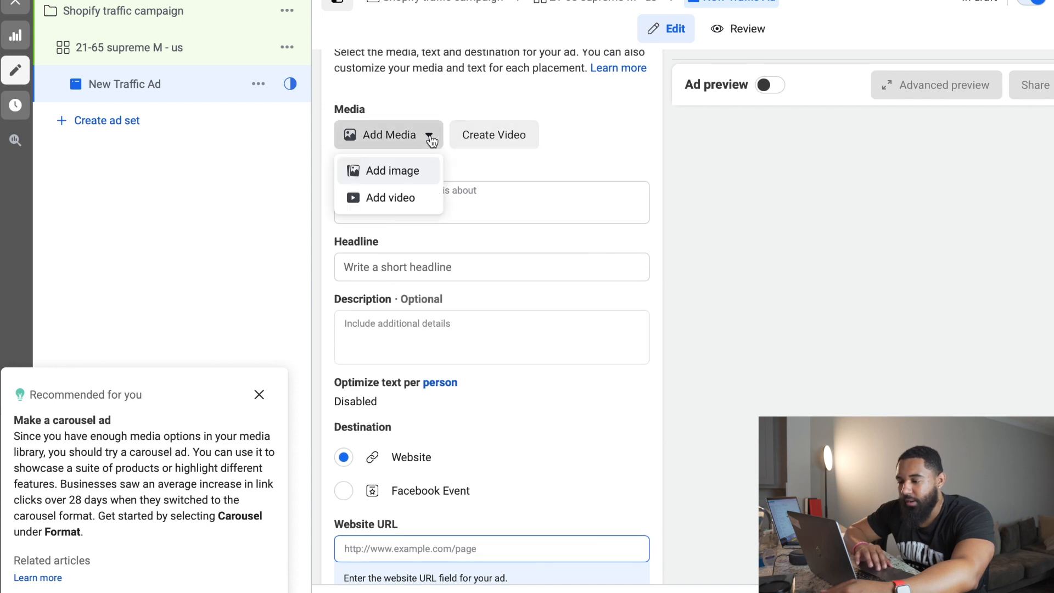
click(420, 205)
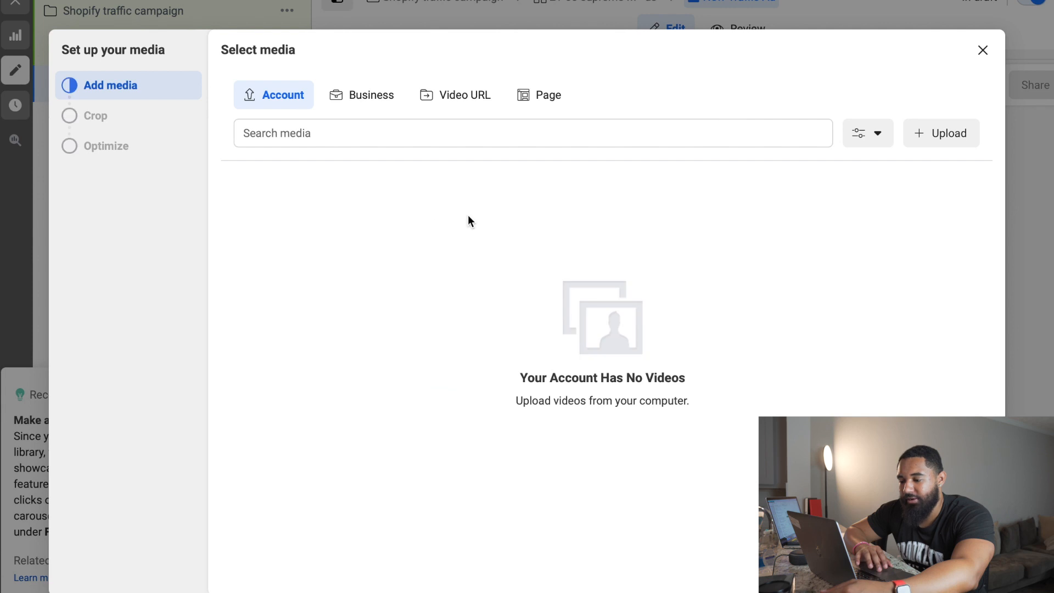
click(987, 51)
scroll(639, 253, down, 1)
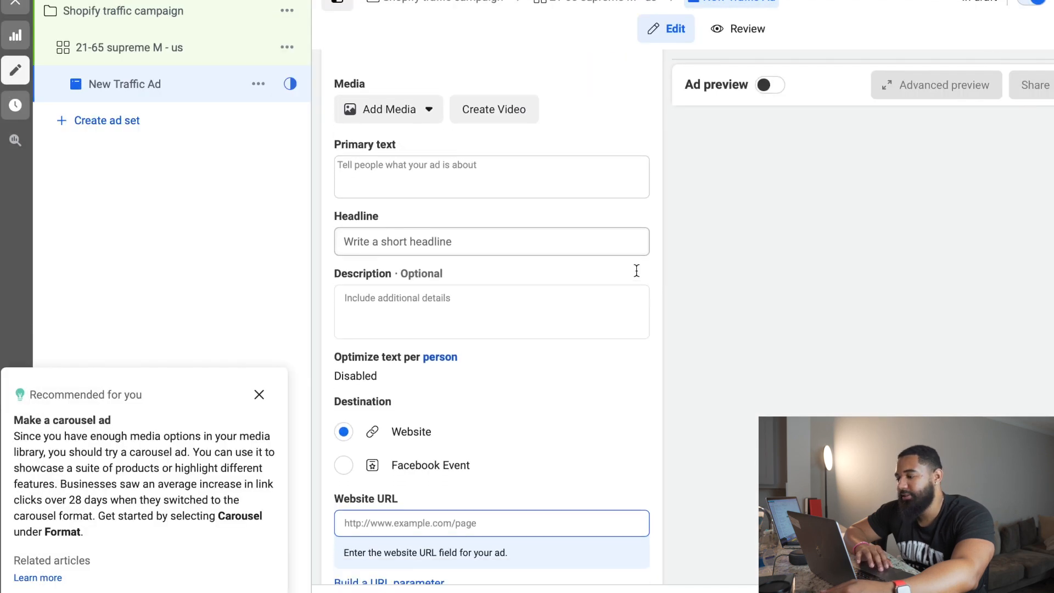
click(431, 170)
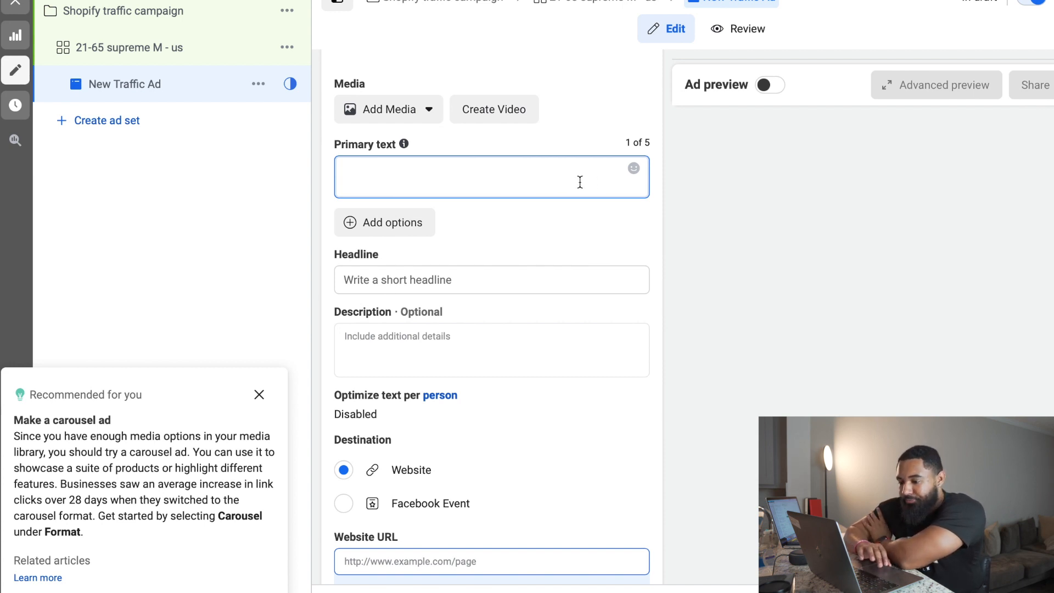
text(jjj)
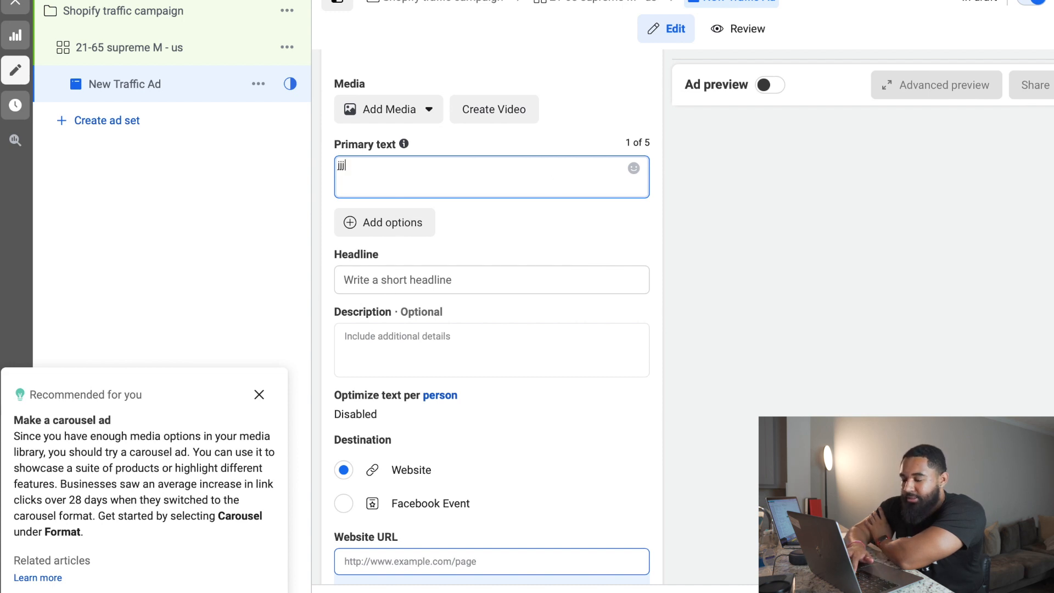
key(BackSpace)
key(BackSpace)
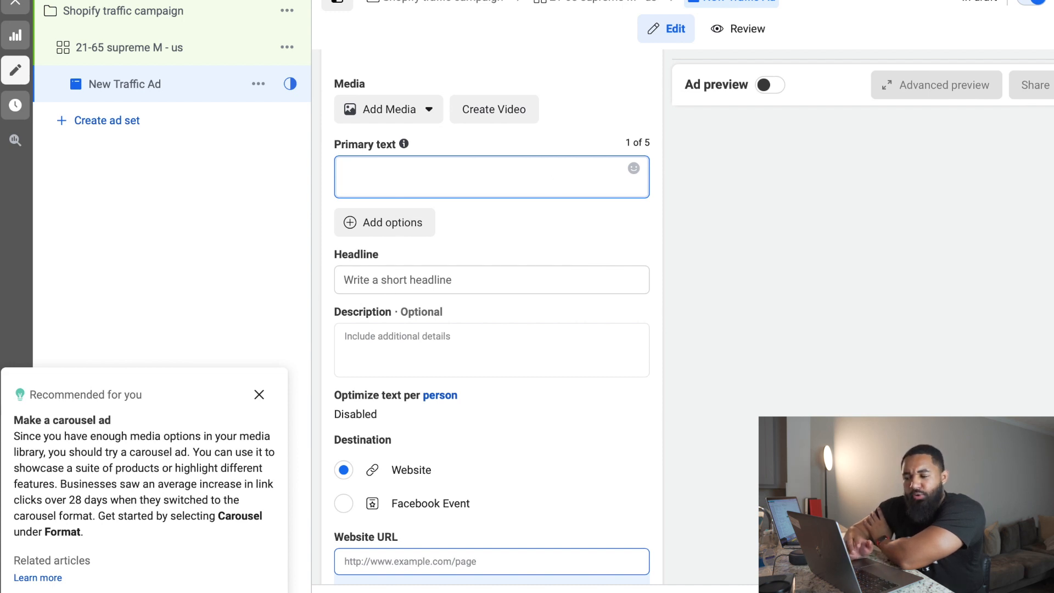
Step: Turn on the ad preview
scroll(601, 287, down, 1)
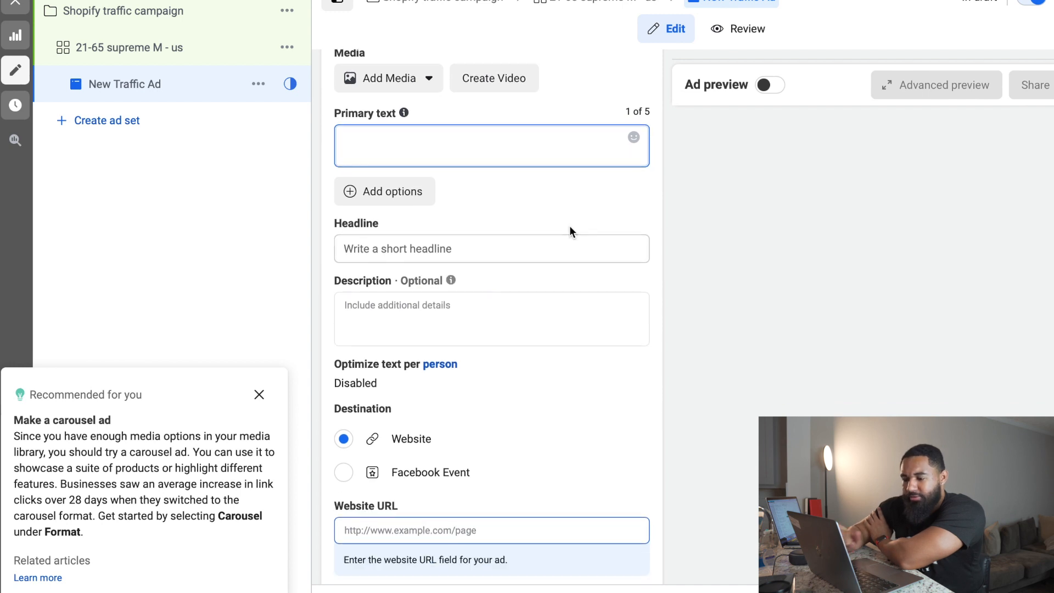
scroll(568, 226, up, 2)
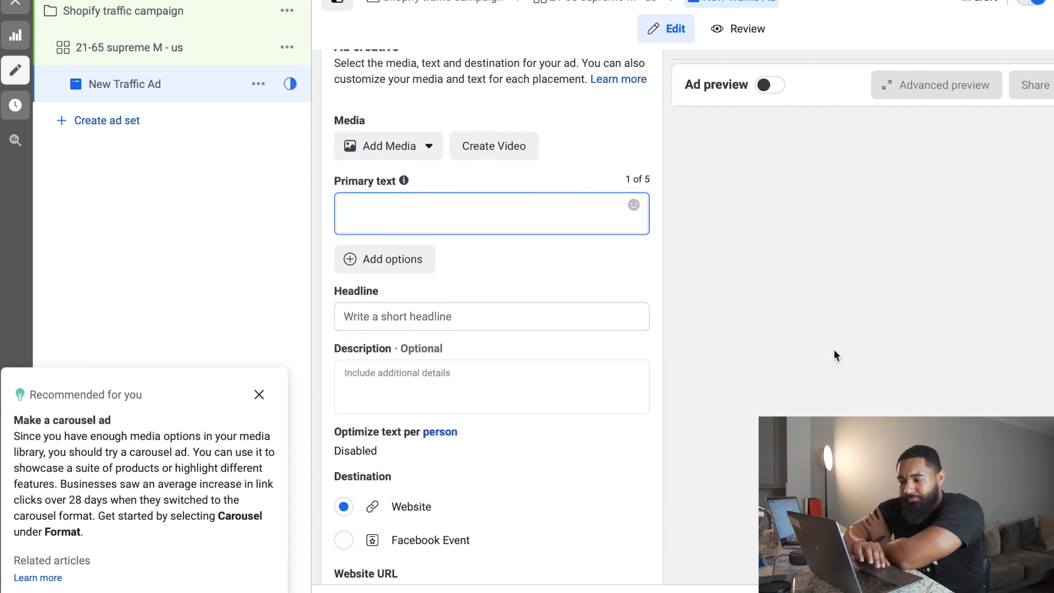
click(770, 87)
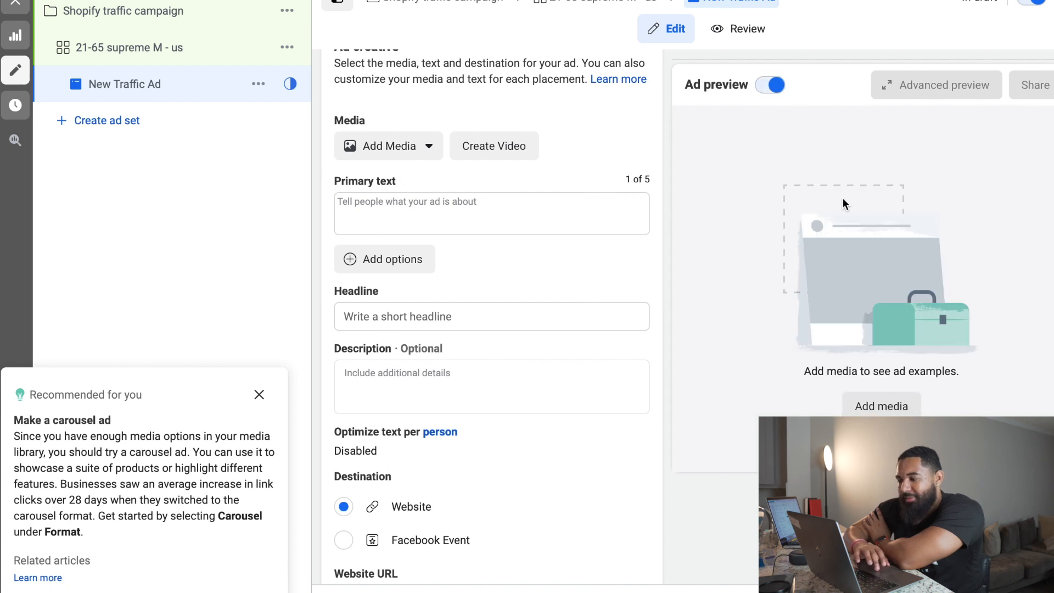
Step: Examine the ad's destination options, including the website URL, display link, and call extension
scroll(863, 308, up, 3)
scroll(539, 436, down, 9)
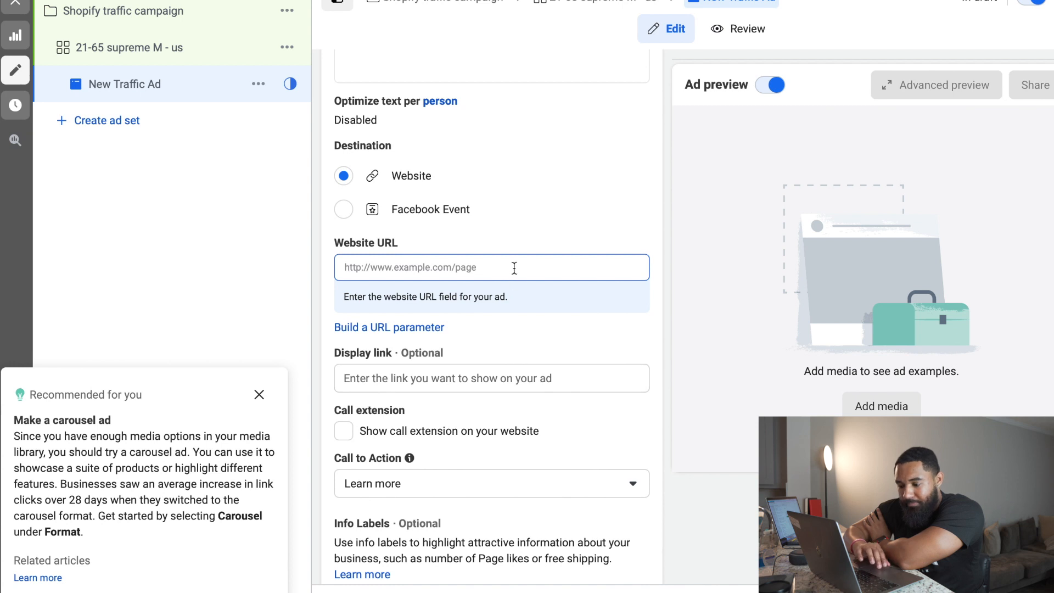
click(514, 269)
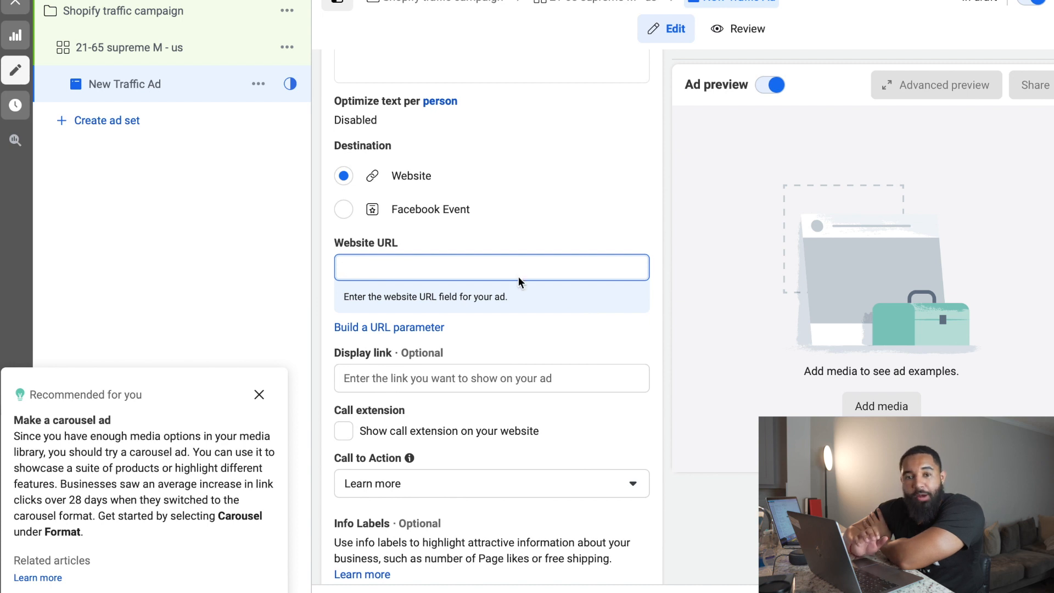
scroll(519, 275, down, 4)
scroll(521, 379, up, 2)
scroll(539, 347, up, 2)
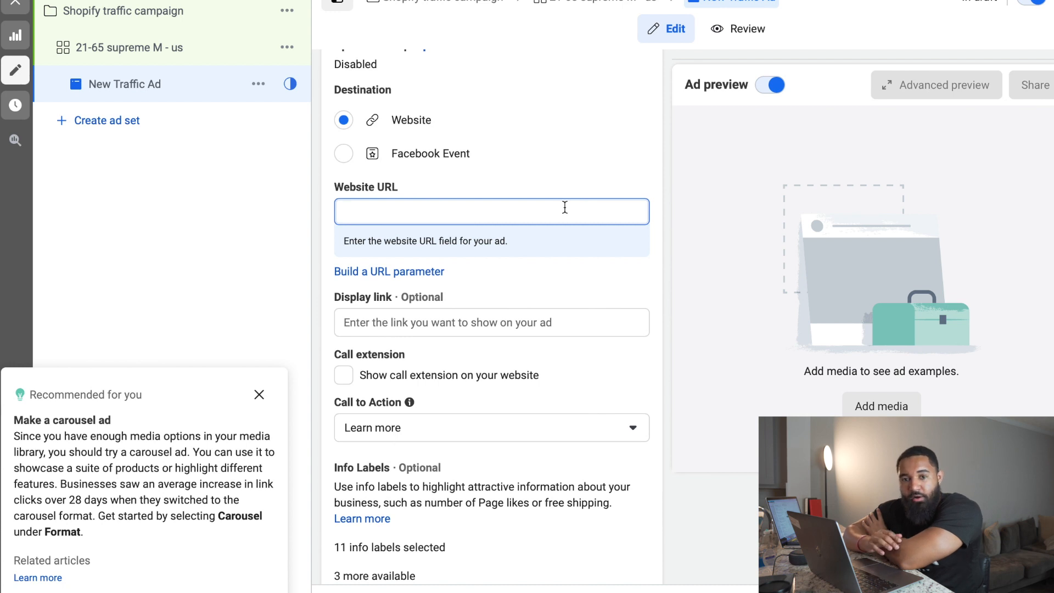
scroll(560, 206, down, 1)
scroll(499, 204, up, 1)
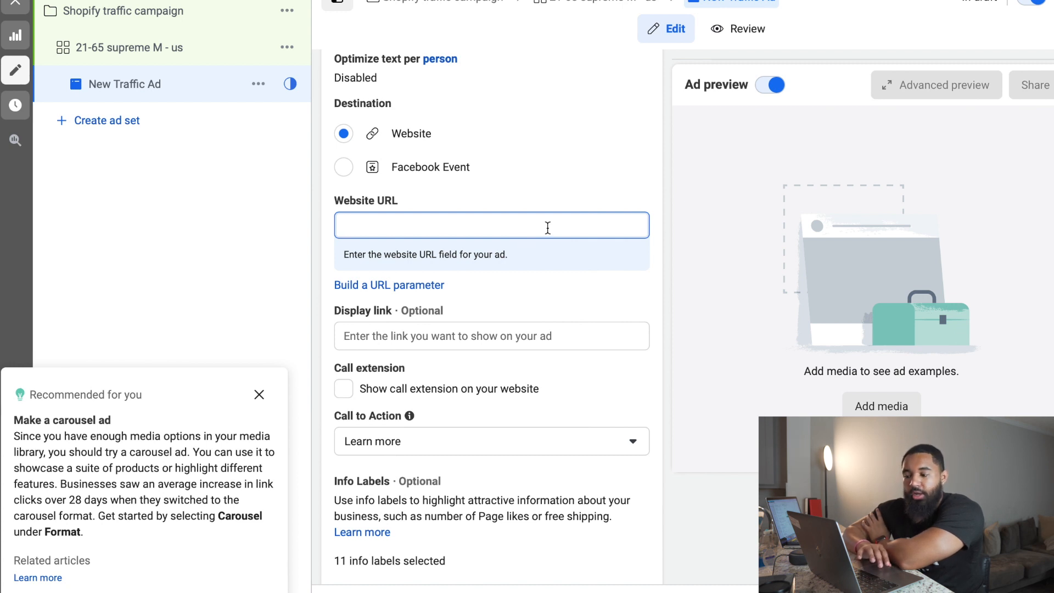
scroll(555, 223, down, 1)
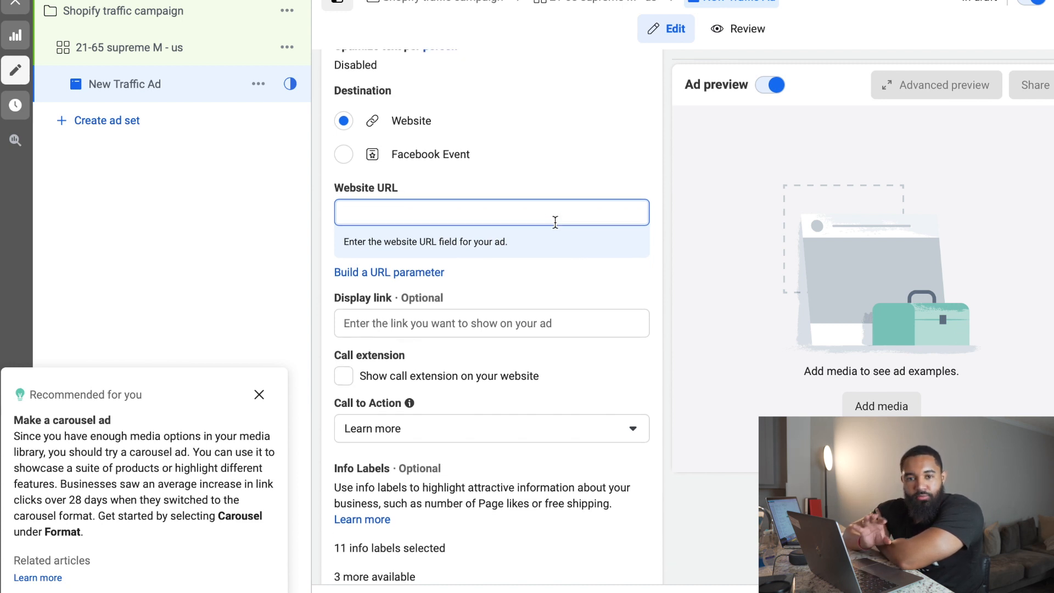
Step: Set the ad's call to action to Shop now
scroll(574, 245, down, 4)
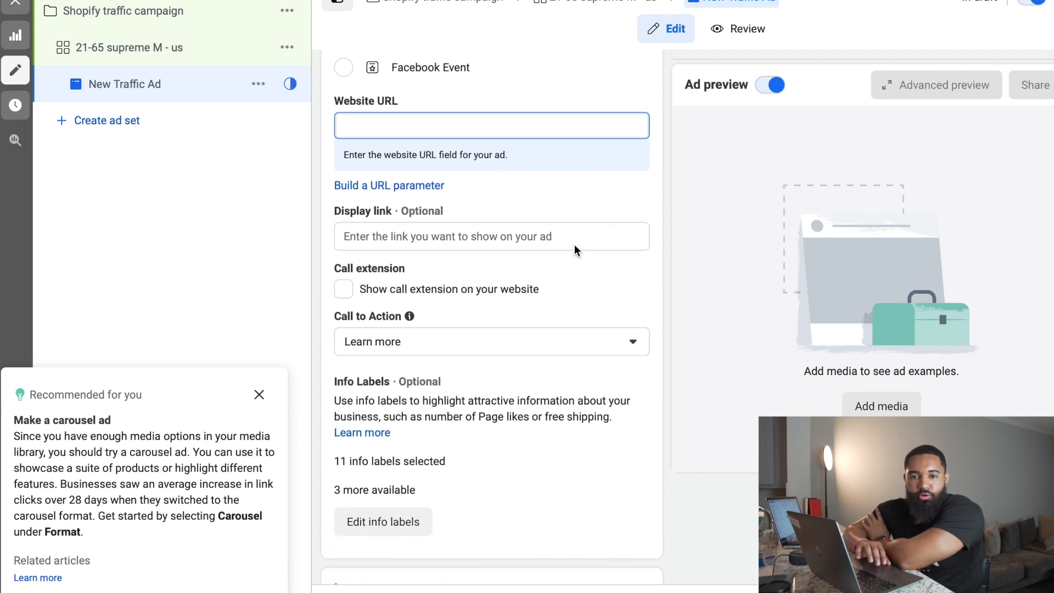
scroll(577, 352, down, 2)
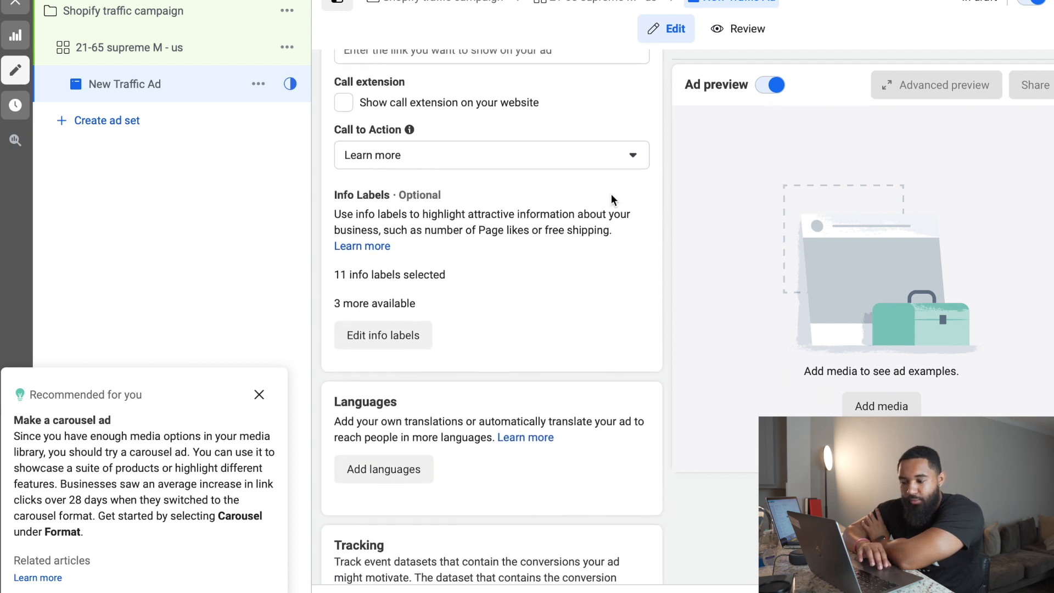
click(624, 157)
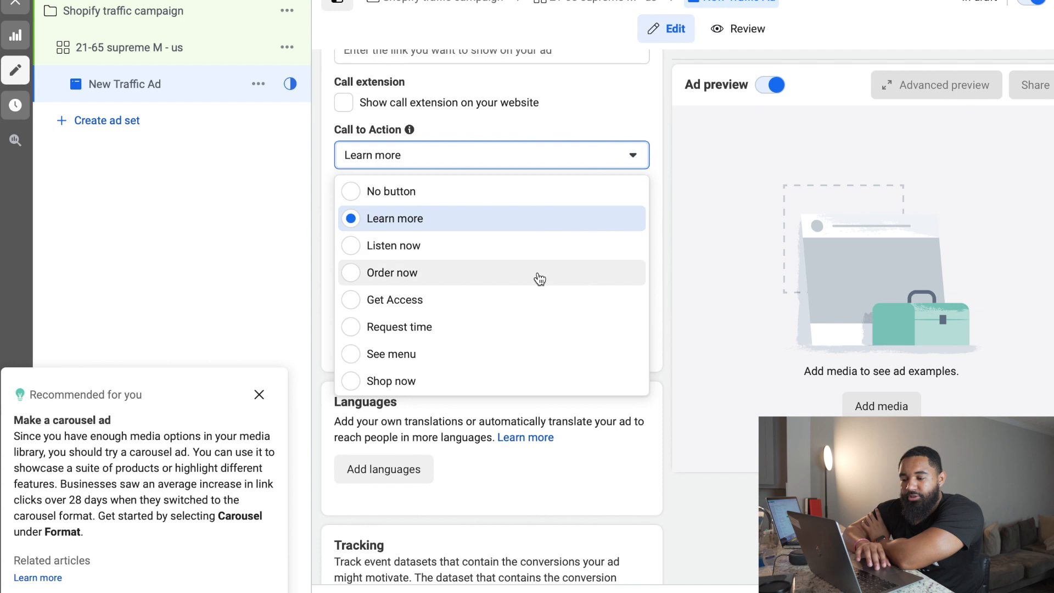
scroll(532, 274, down, 2)
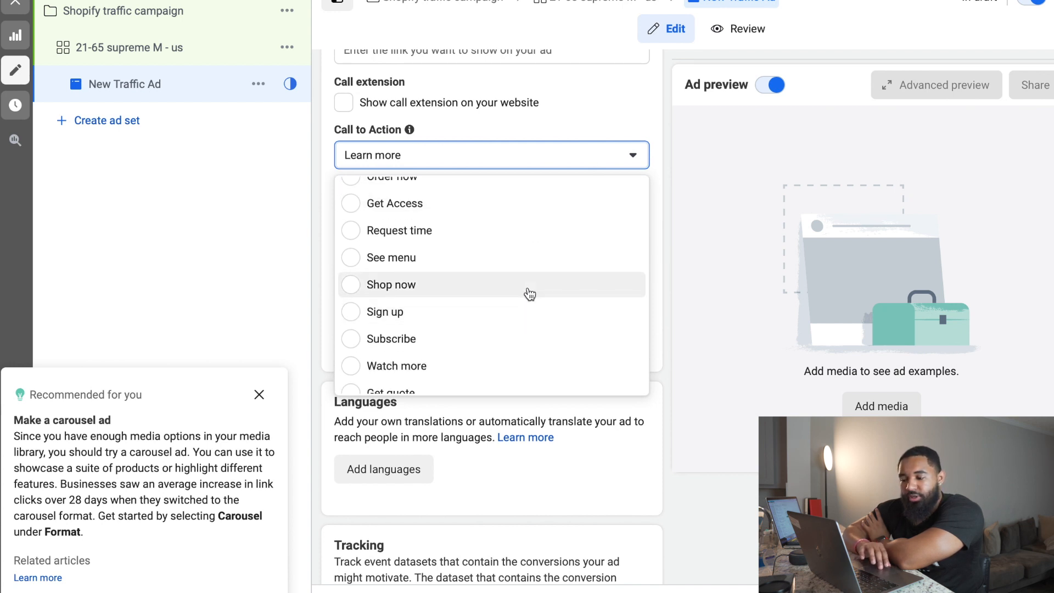
click(530, 284)
Step: Enable Website Events tracking for the ad and check the pixel it uses
scroll(607, 379, down, 5)
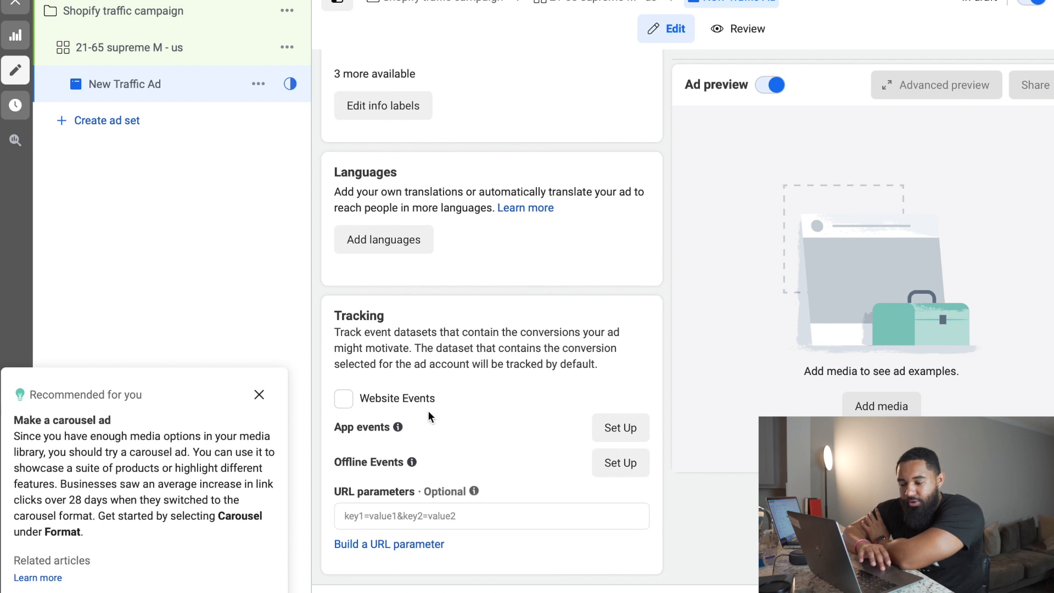
click(344, 398)
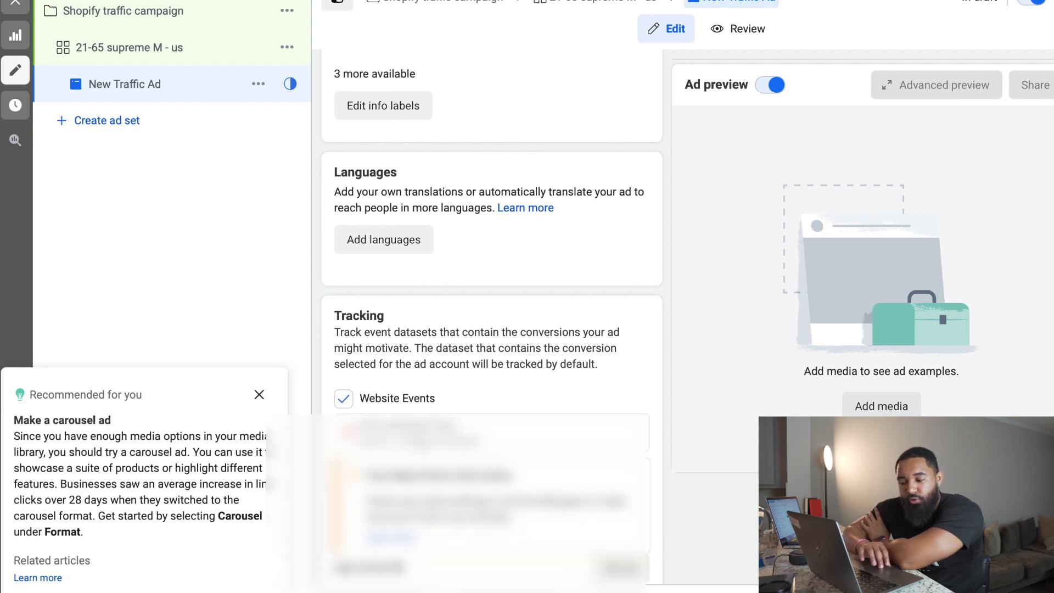
scroll(551, 559, down, 2)
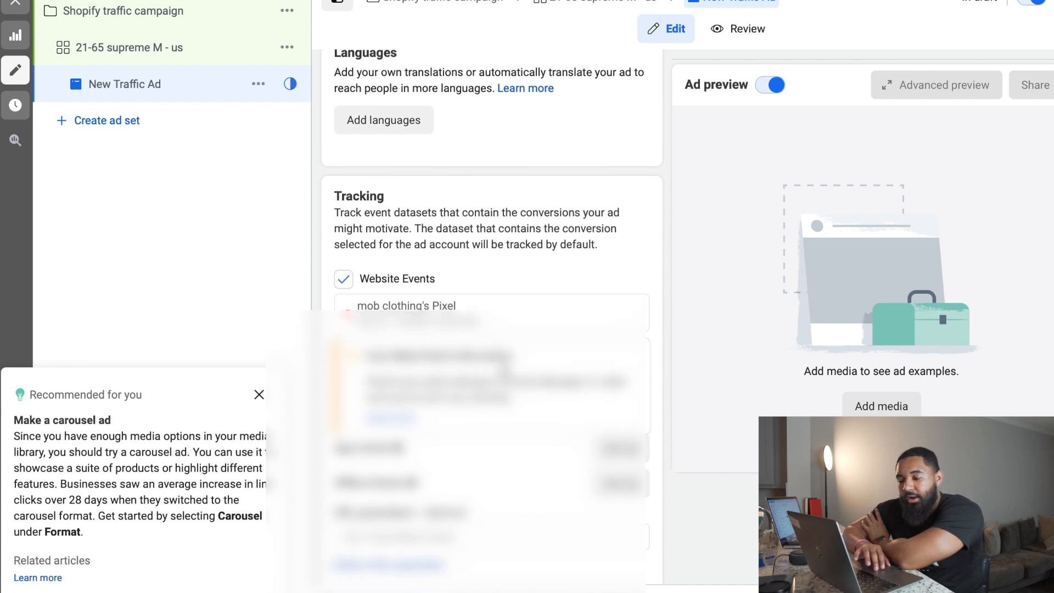
scroll(517, 364, down, 1)
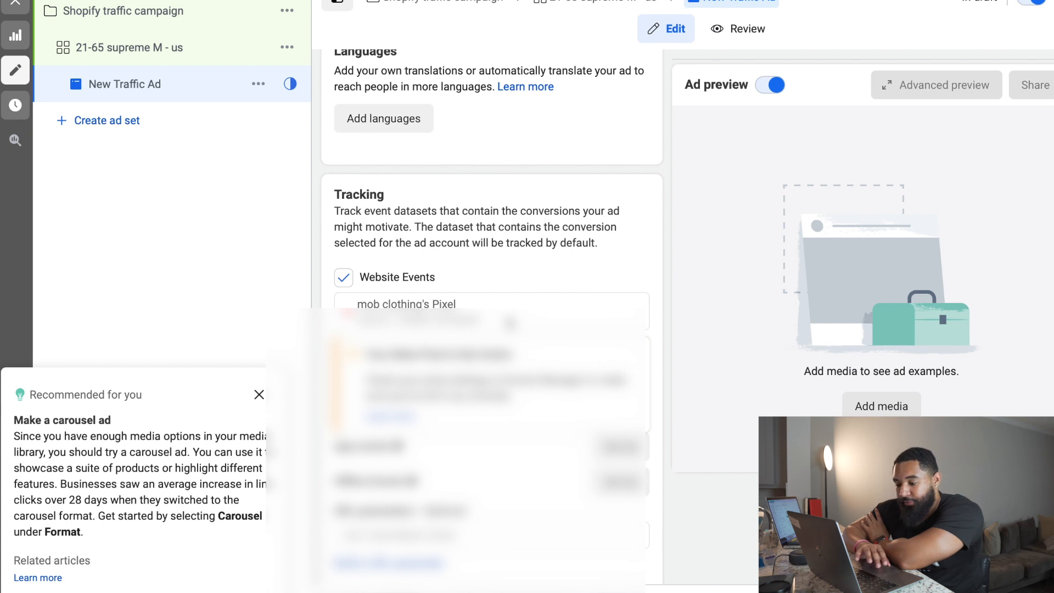
scroll(513, 367, down, 2)
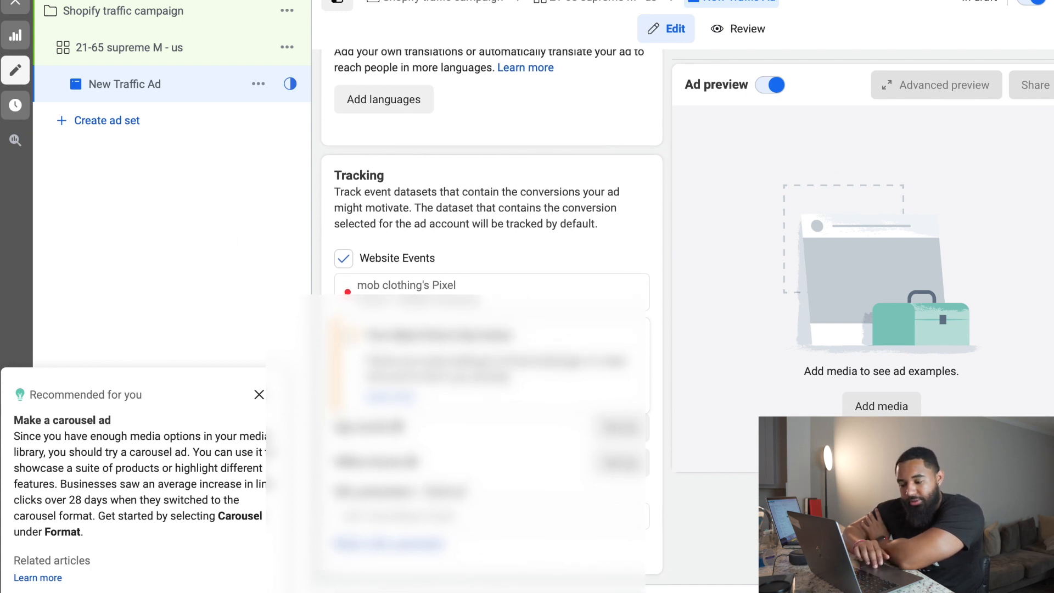
Step: Review the ad's identity, ad setup, format, and creative settings from beginning to end
scroll(341, 146, up, 10)
scroll(571, 433, up, 10)
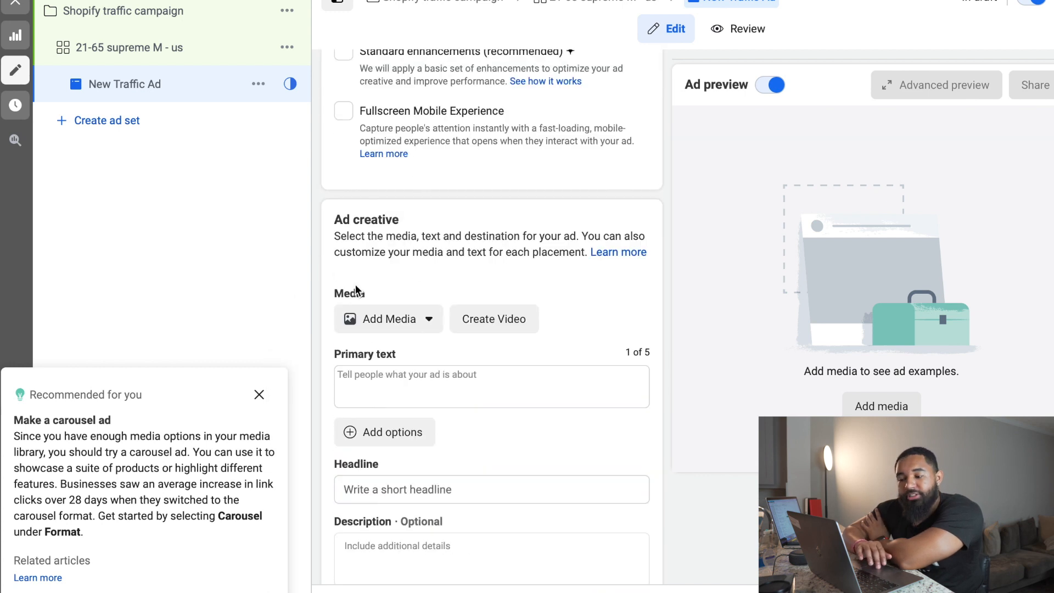
scroll(663, 501, up, 10)
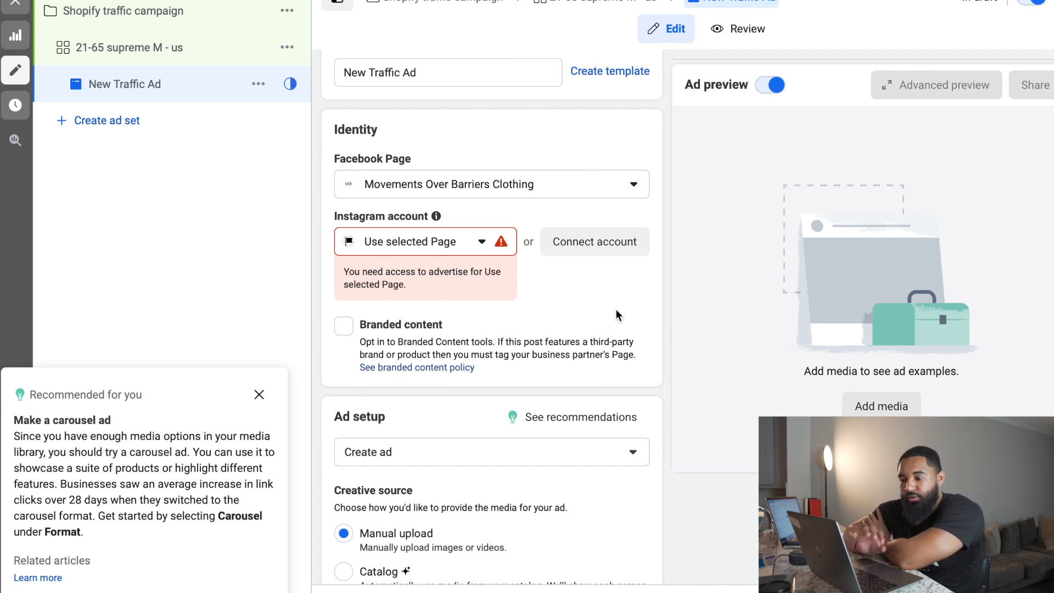
scroll(615, 309, down, 4)
scroll(604, 247, up, 7)
scroll(648, 331, down, 15)
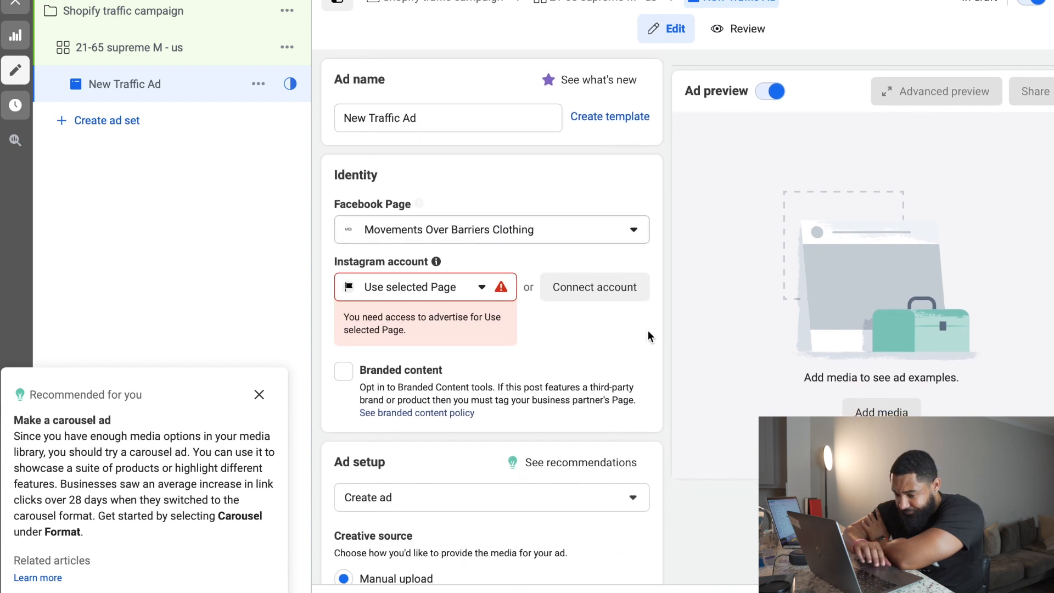
scroll(647, 332, down, 8)
scroll(630, 242, up, 17)
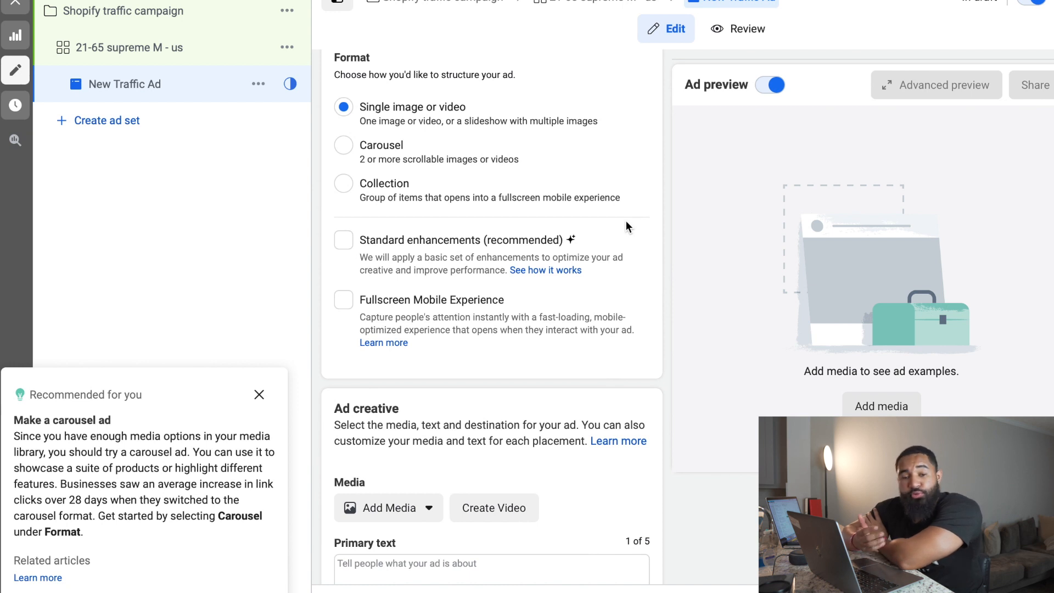
scroll(680, 225, up, 10)
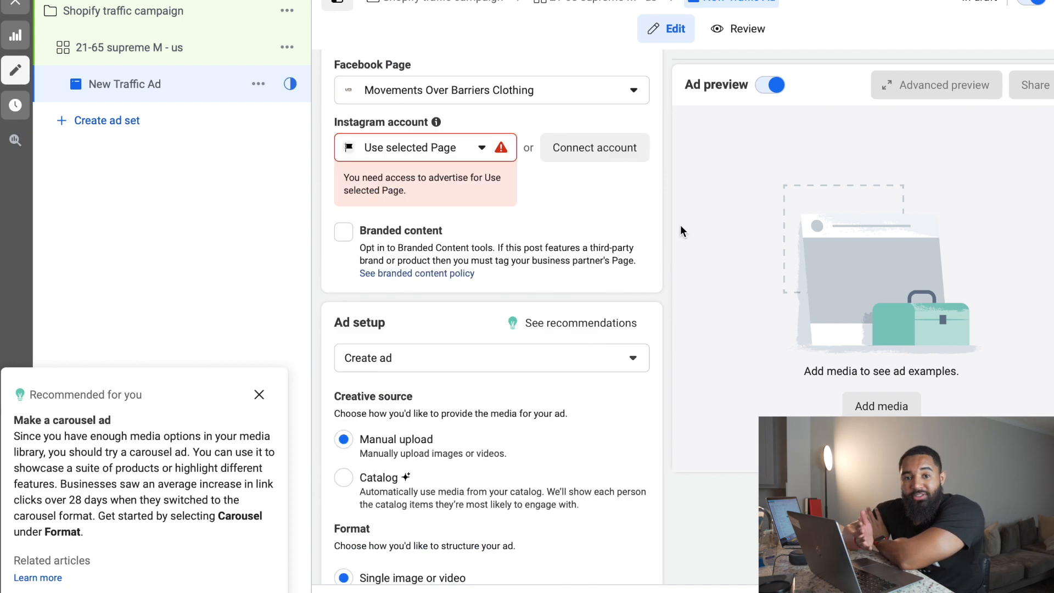